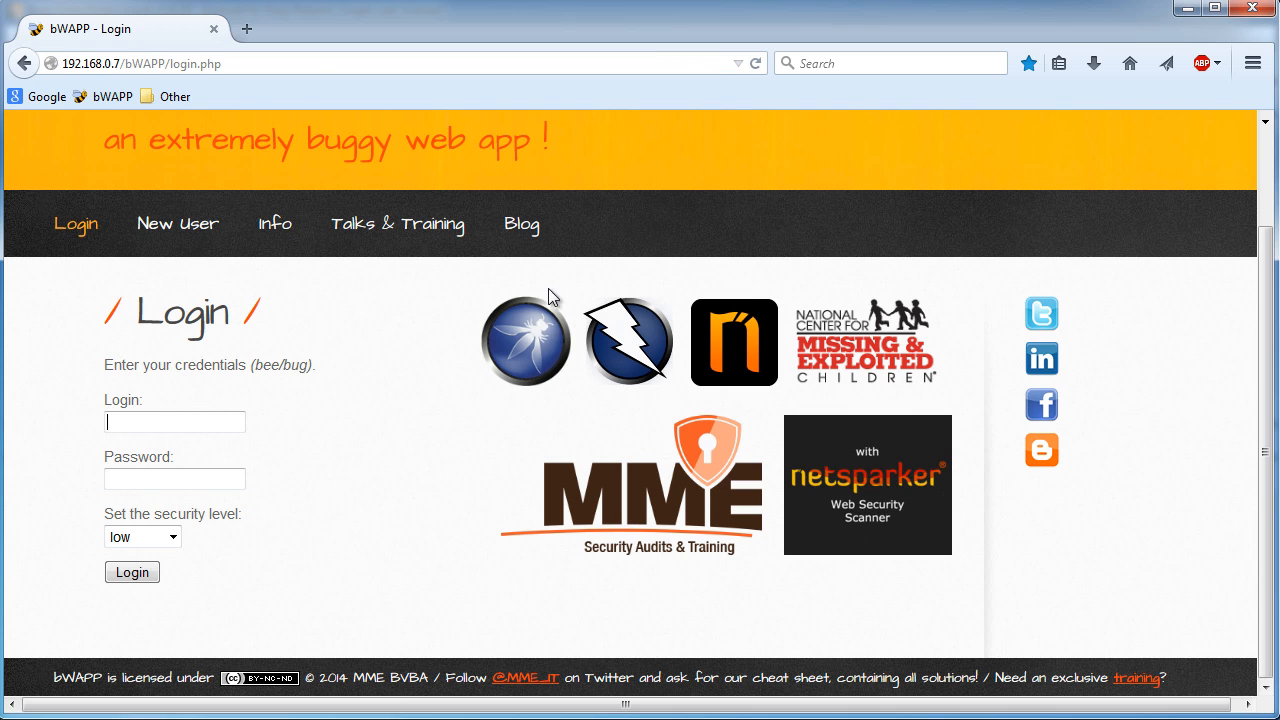
- Enter admin as the login name on the bWAPP login page
{"action": "left_click", "coordinate": [227, 63]}
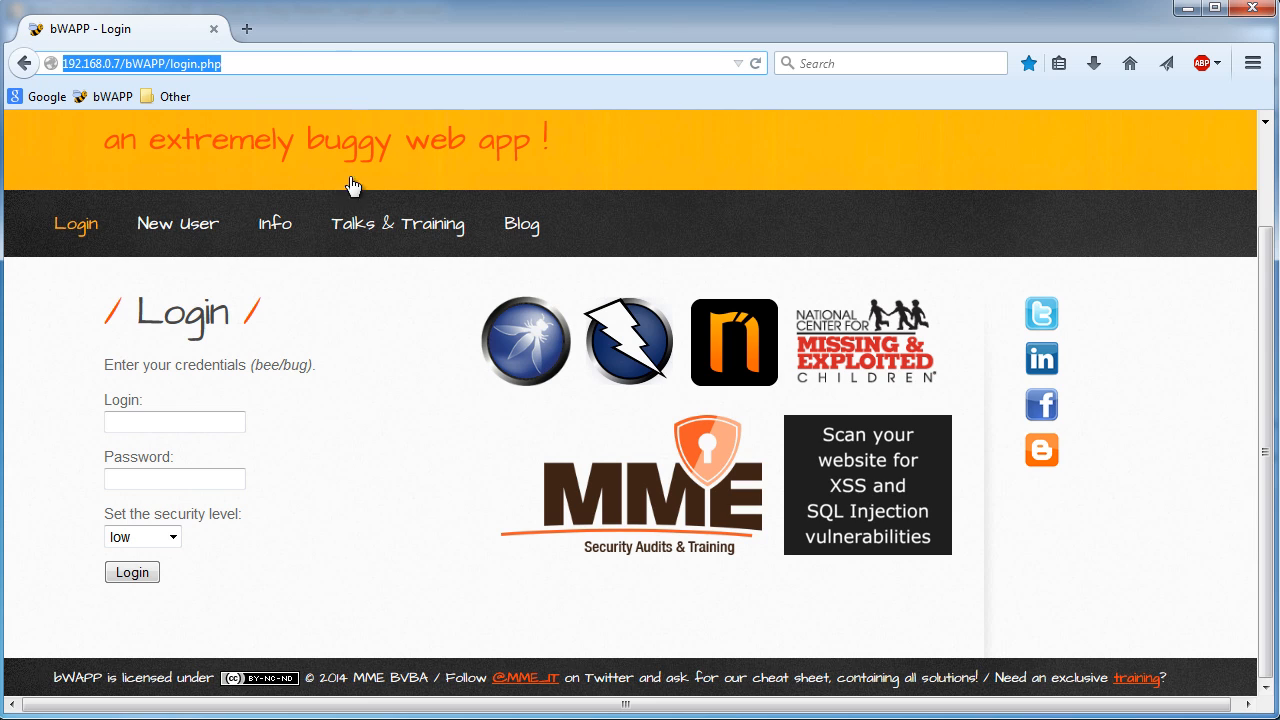
{"action": "left_click", "coordinate": [205, 421]}
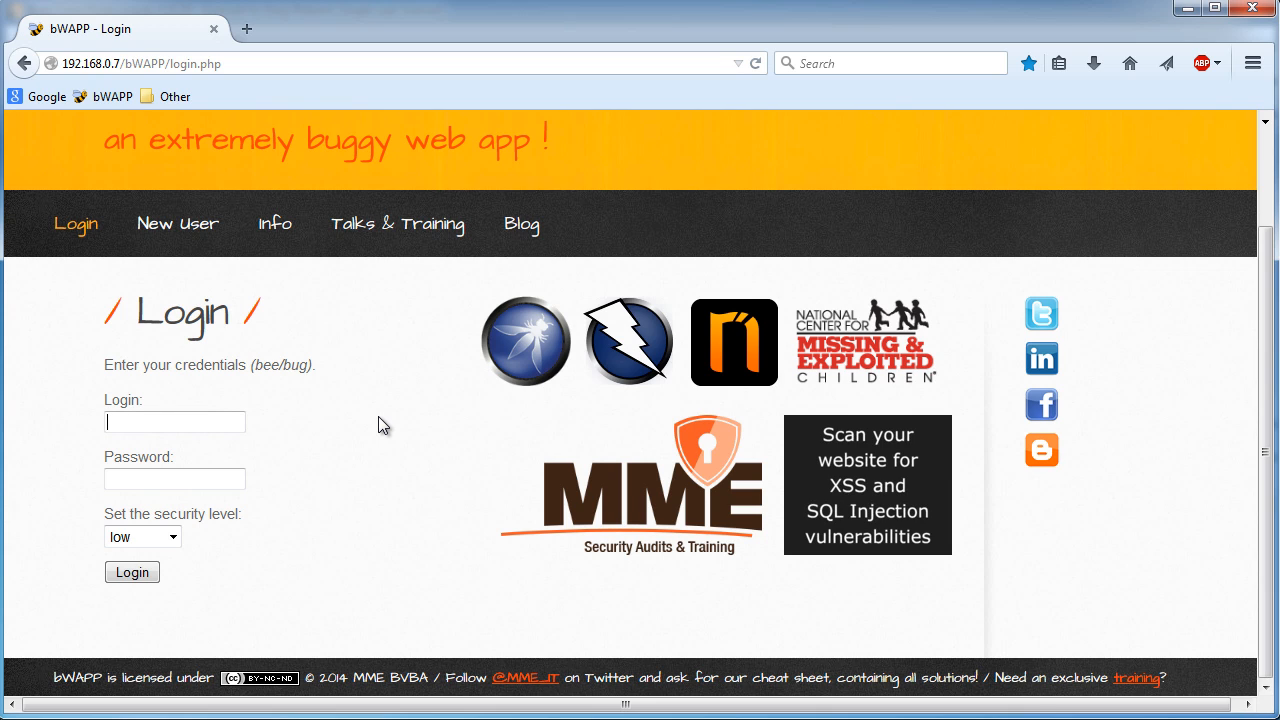
{"action": "left_click", "coordinate": [190, 421]}
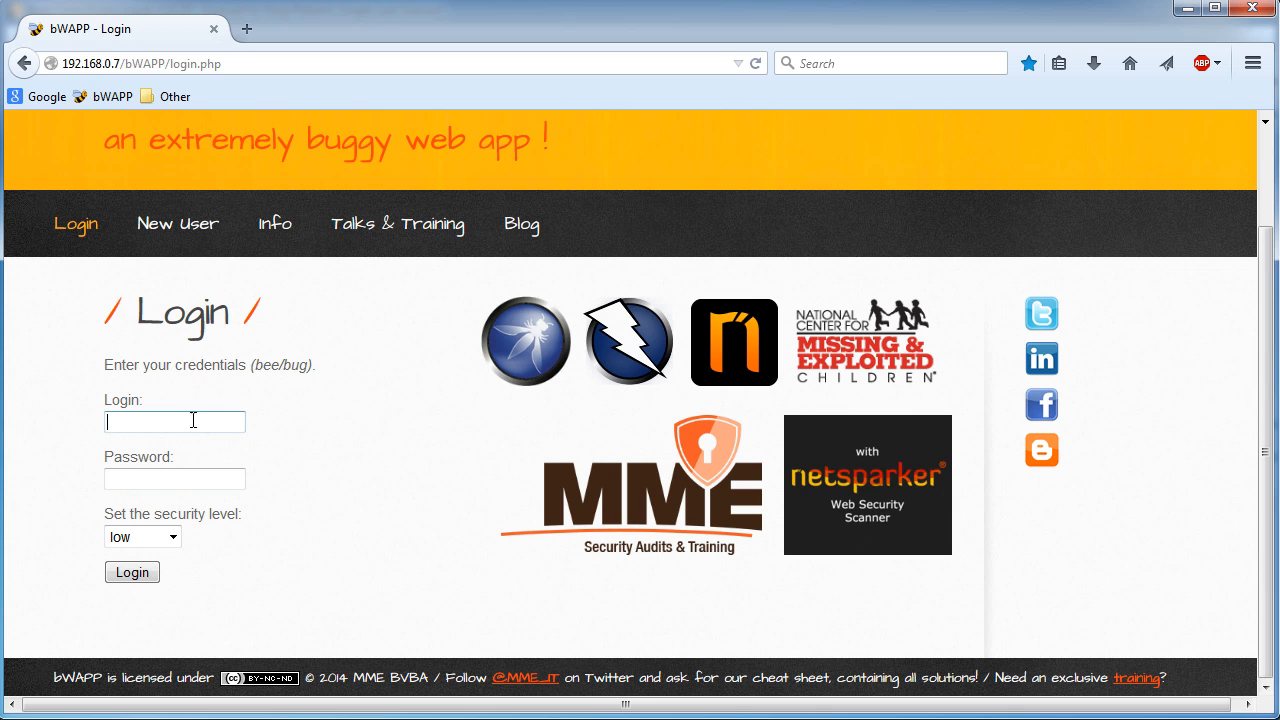
{"action": "type", "text": "admin"}
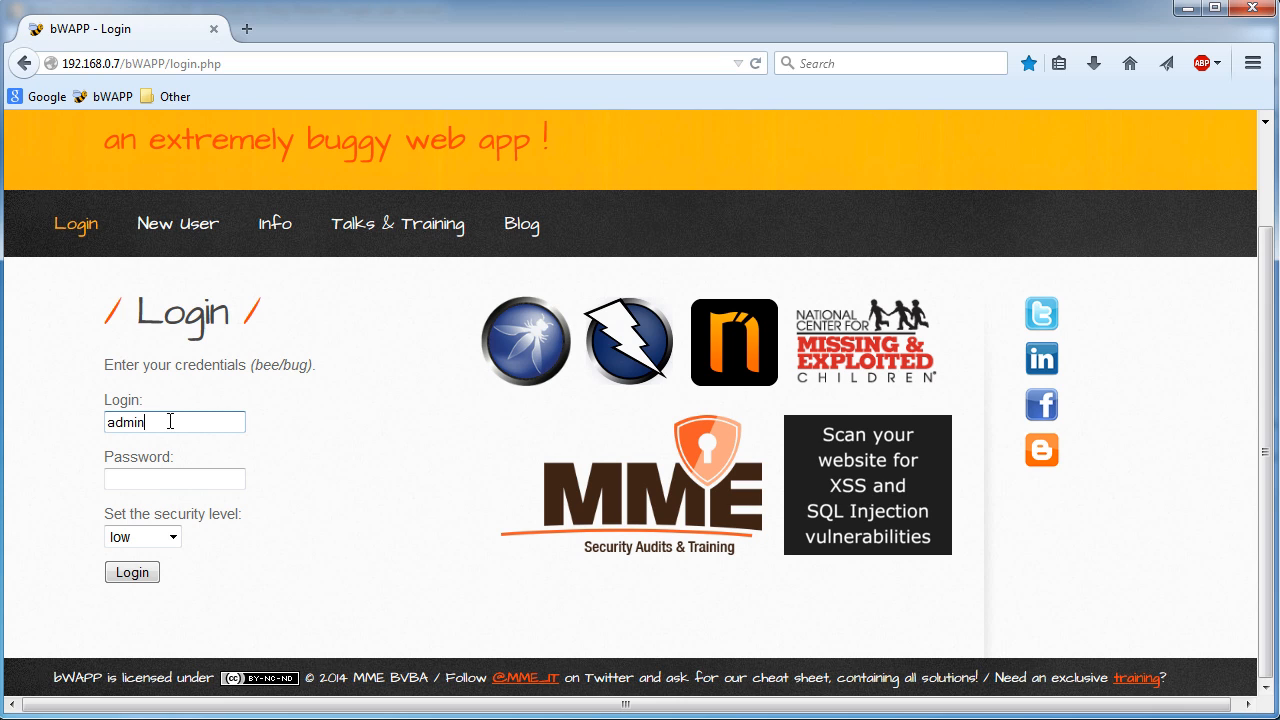
{"action": "left_click_drag", "start_coordinate": [156, 422], "coordinate": [57, 425]}
{"action": "left_click", "coordinate": [182, 422]}
{"action": "left_click_drag", "start_coordinate": [177, 421], "coordinate": [82, 419]}
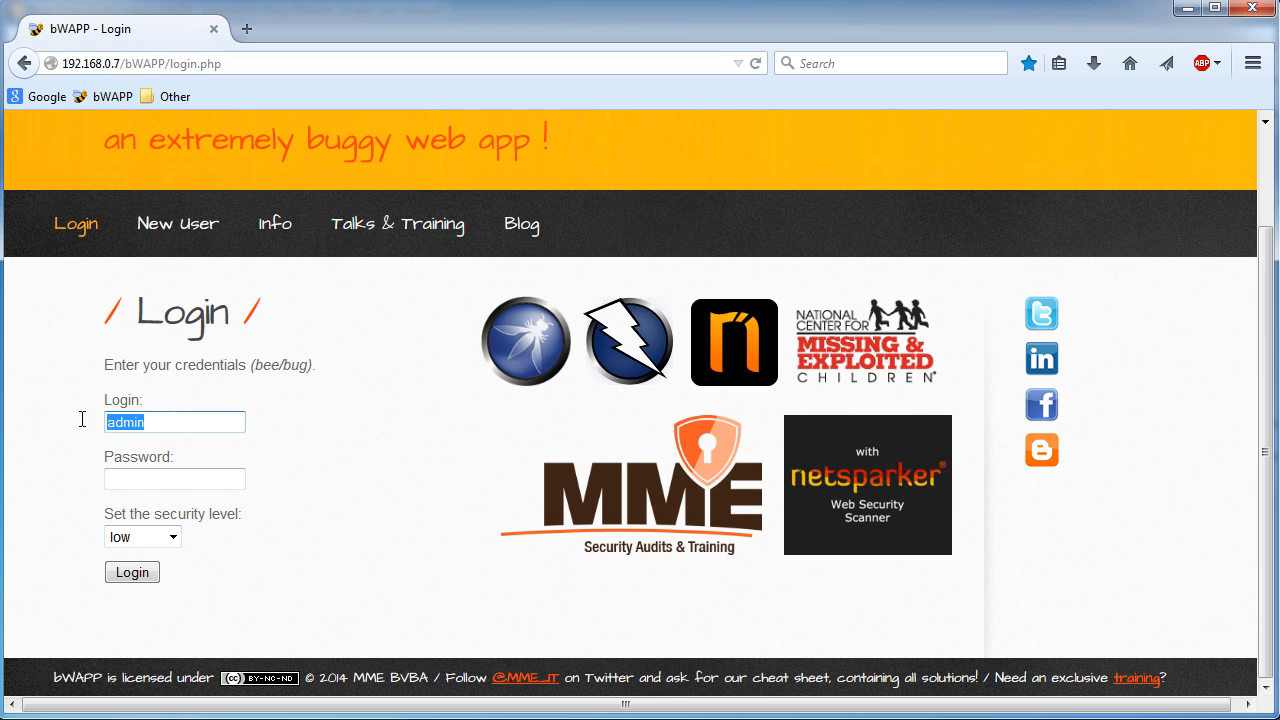
- Try entering a password in the password field and erase it
{"action": "left_click", "coordinate": [238, 478]}
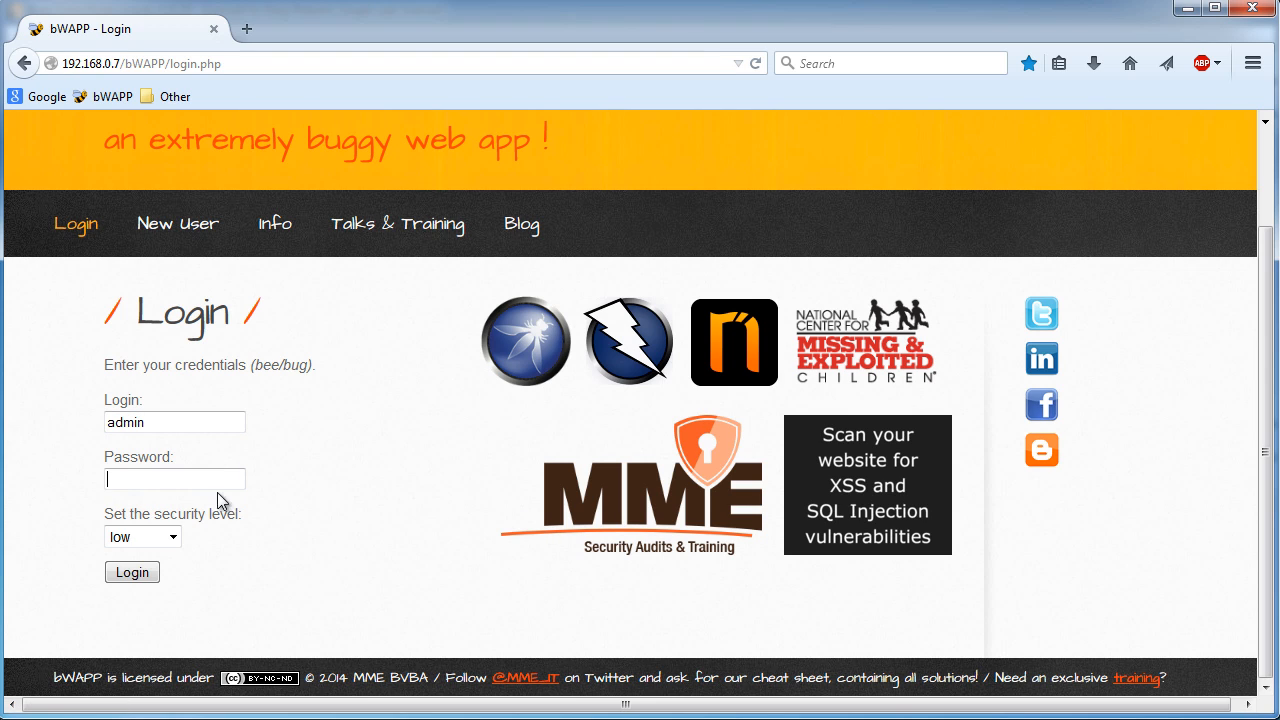
{"action": "type", "text": "••••"}
{"action": "key", "text": "BackSpace"}
{"action": "key", "text": "BackSpace"}
{"action": "key", "text": "BackSpace"}
{"action": "key", "text": "BackSpace"}
{"action": "type", "text": "•••••••"}
{"action": "key", "text": "BackSpace"}
{"action": "key", "text": "BackSpace"}
{"action": "key", "text": "BackSpace"}
{"action": "key", "text": "BackSpace"}
{"action": "key", "text": "BackSpace"}
{"action": "key", "text": "BackSpace"}
{"action": "key", "text": "BackSpace"}
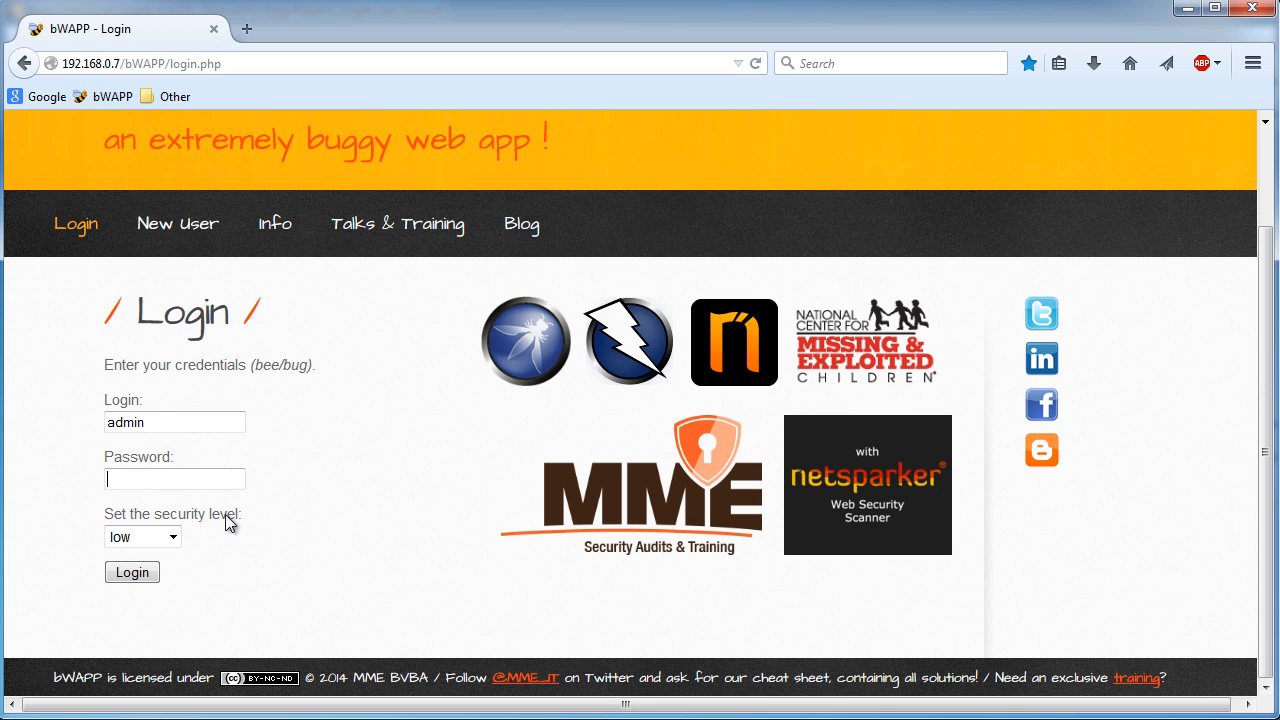
- Clear the login field and try entering the password again, then erase it
{"action": "double_click", "coordinate": [148, 425]}
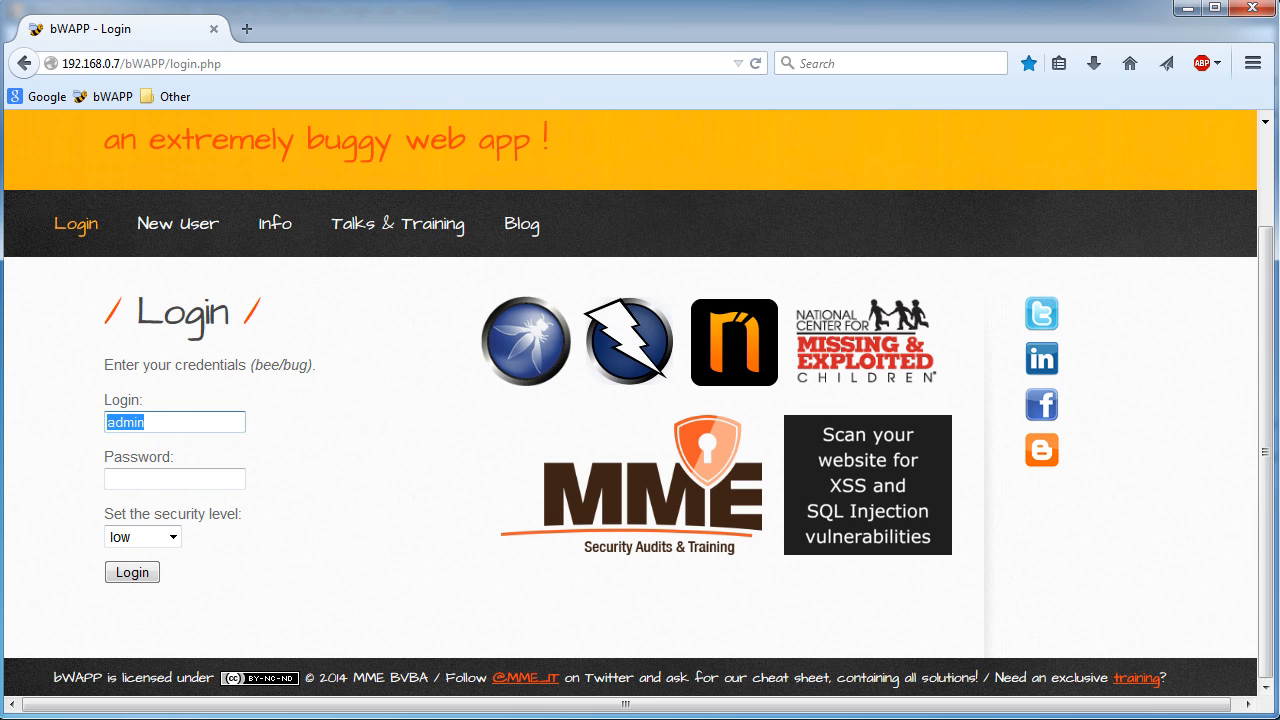
{"action": "key", "text": "BackSpace"}
{"action": "left_click", "coordinate": [148, 479]}
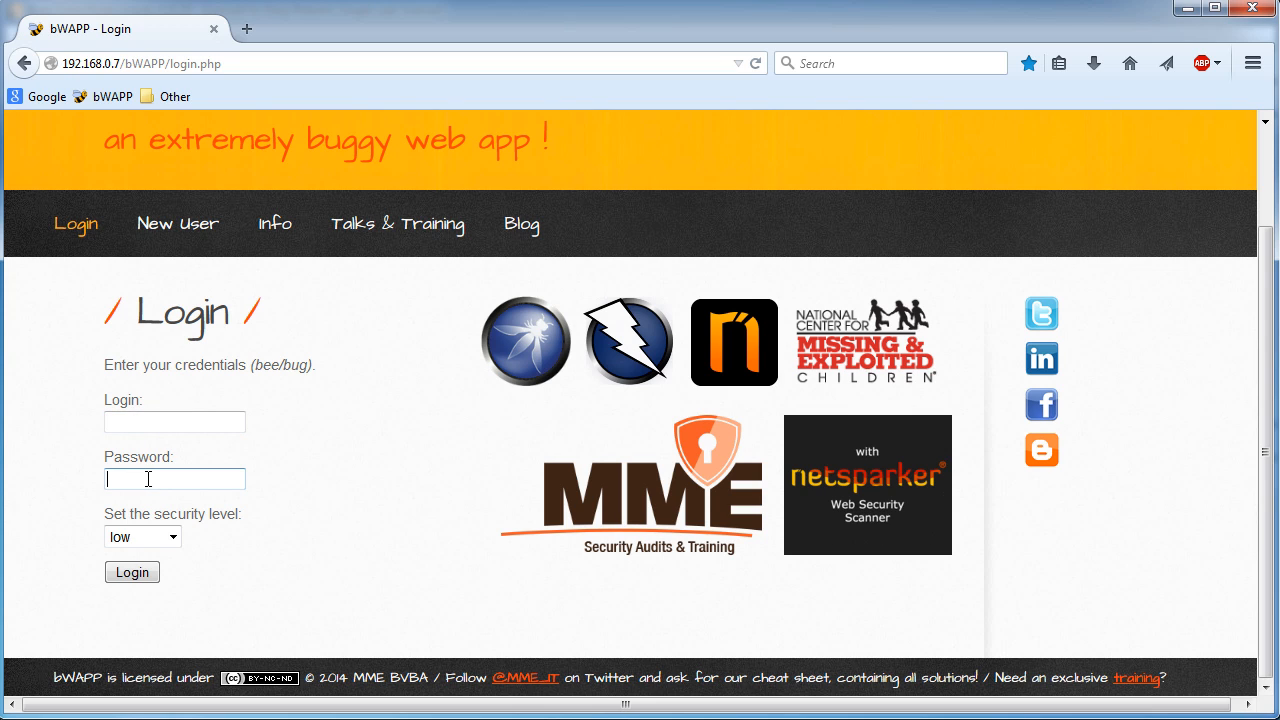
{"action": "type", "text": "b"}
{"action": "key", "text": "BackSpace"}
{"action": "type", "text": "bu"}
{"action": "key", "text": "BackSpace"}
{"action": "type", "text": "e"}
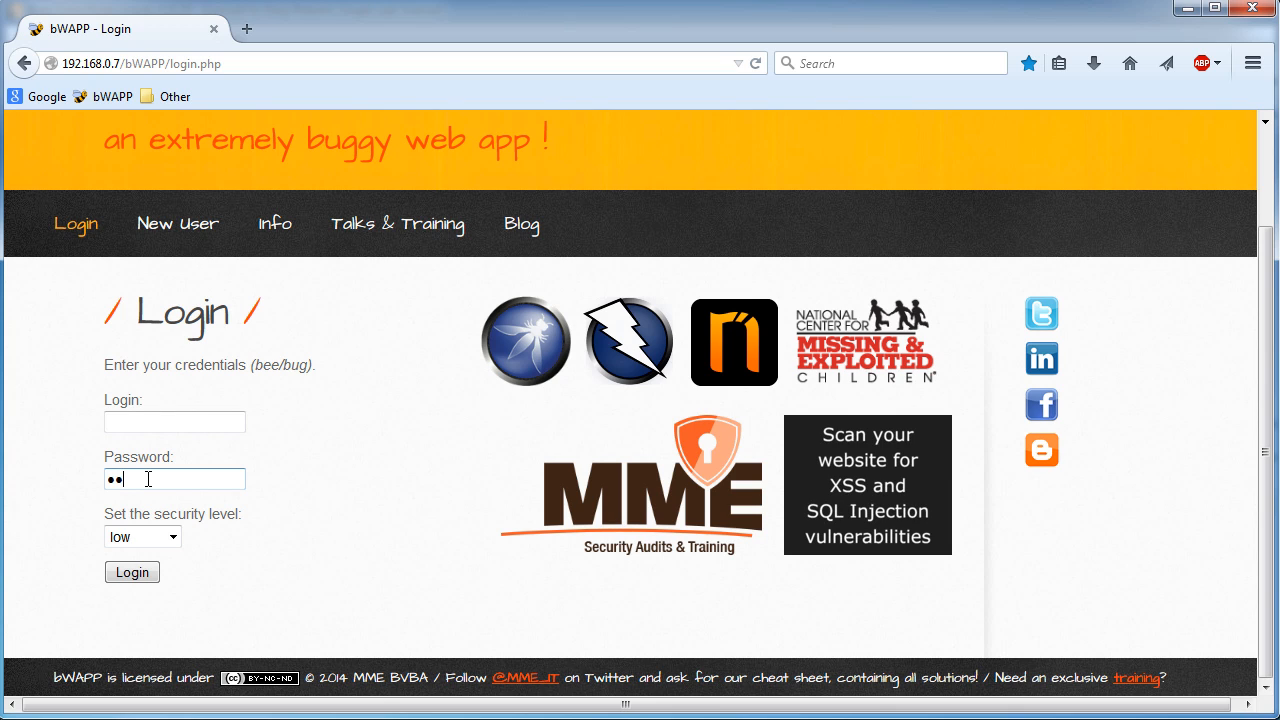
{"action": "key", "text": "BackSpace"}
{"action": "key", "text": "BackSpace"}
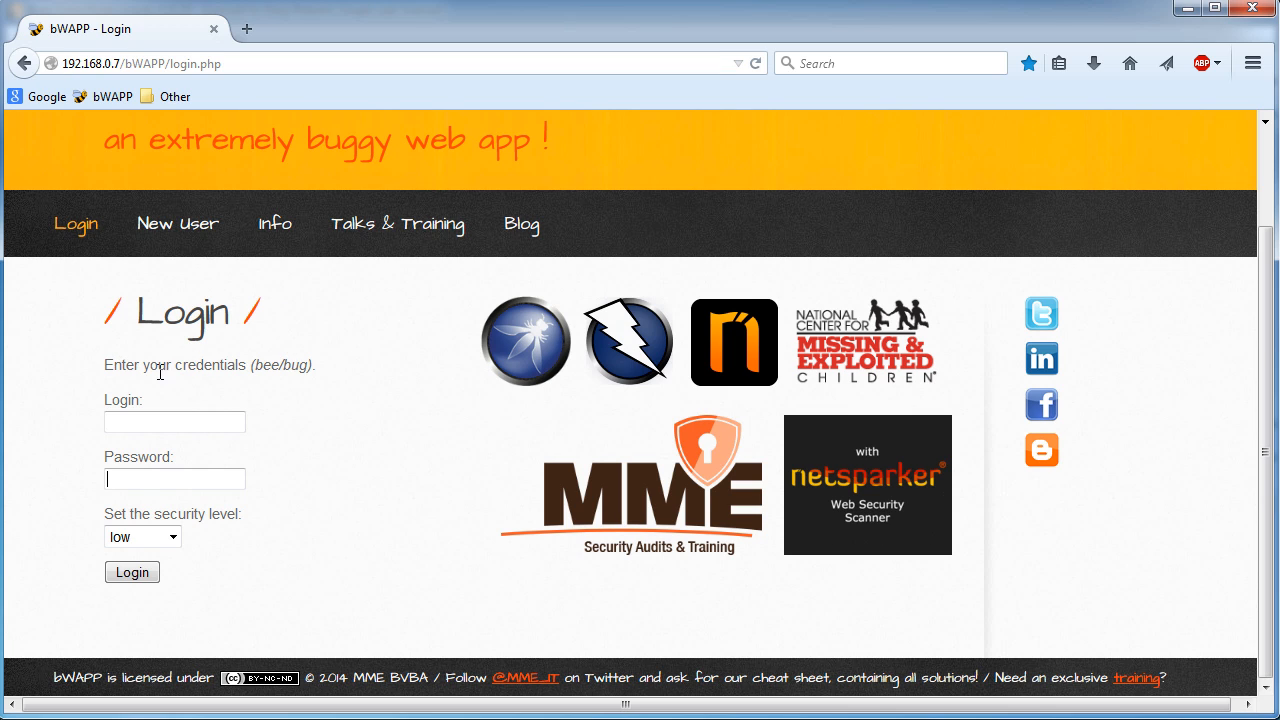
- Enter bee as the login name, following the credentials hint
{"action": "left_click_drag", "start_coordinate": [105, 365], "coordinate": [314, 364]}
{"action": "left_click", "coordinate": [278, 363]}
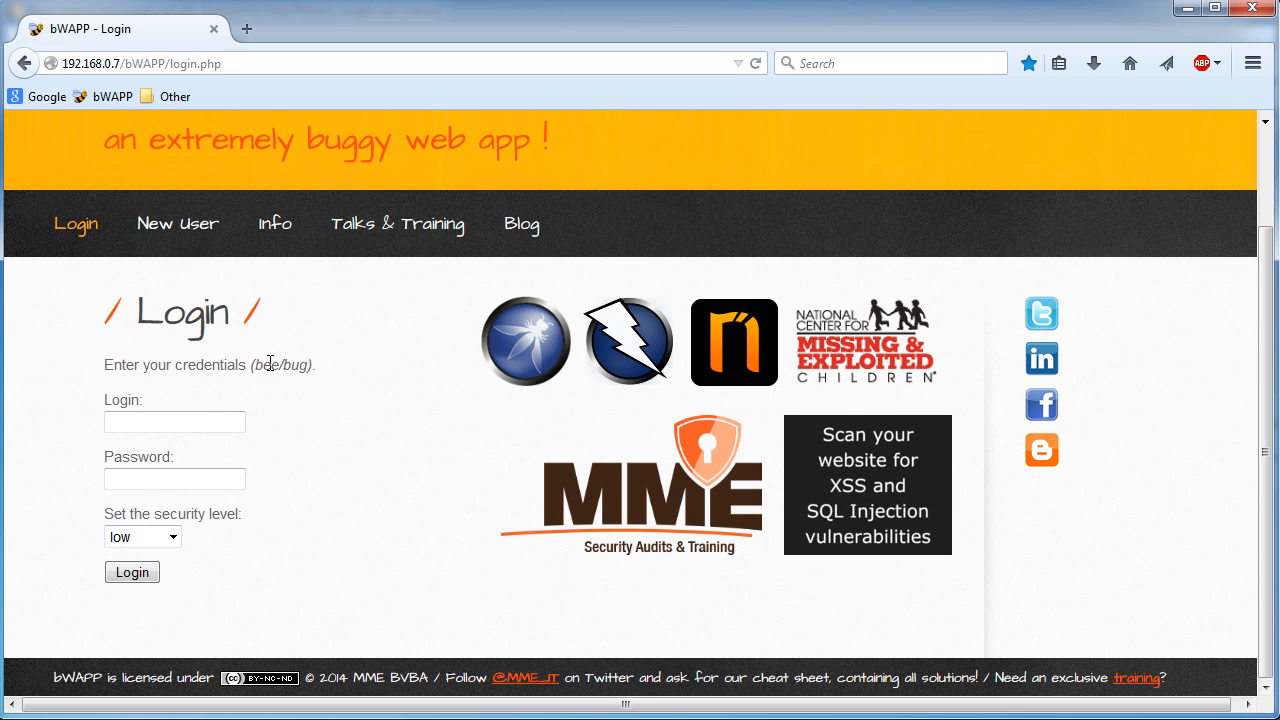
{"action": "left_click", "coordinate": [161, 425]}
{"action": "type", "text": "bee"}
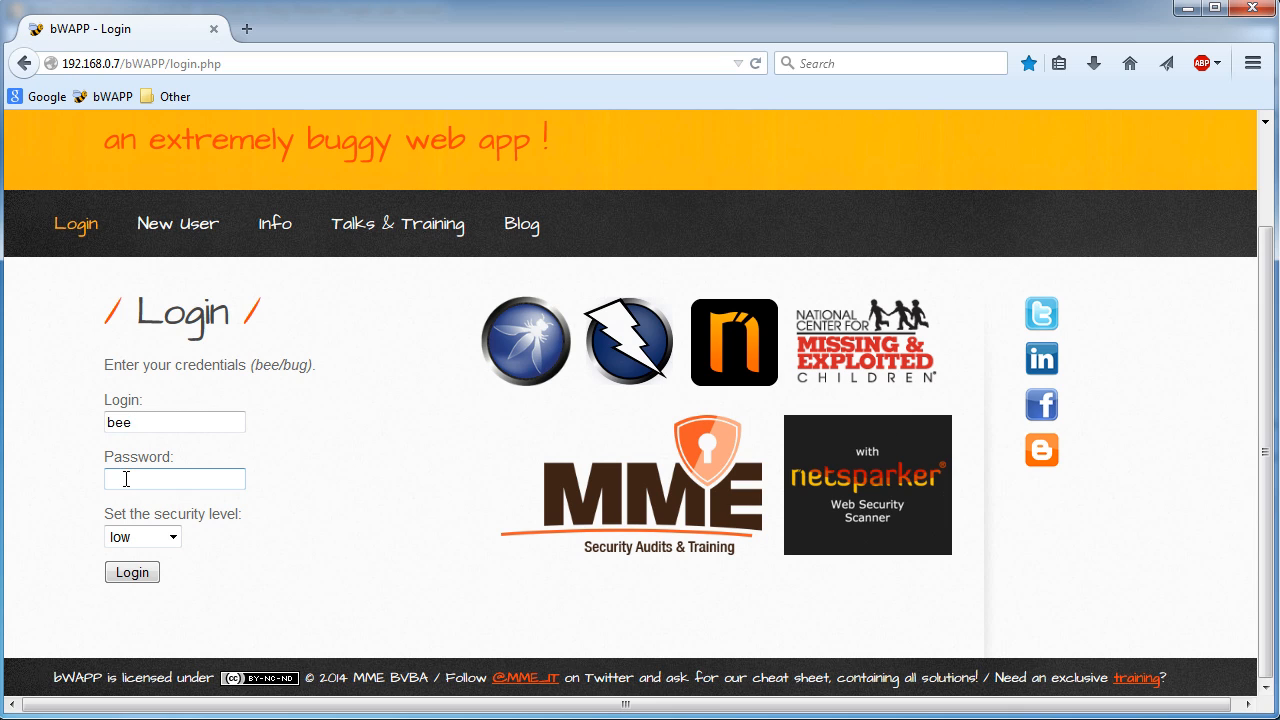
{"action": "left_click", "coordinate": [163, 418]}
{"action": "key", "text": "ctrl+a"}
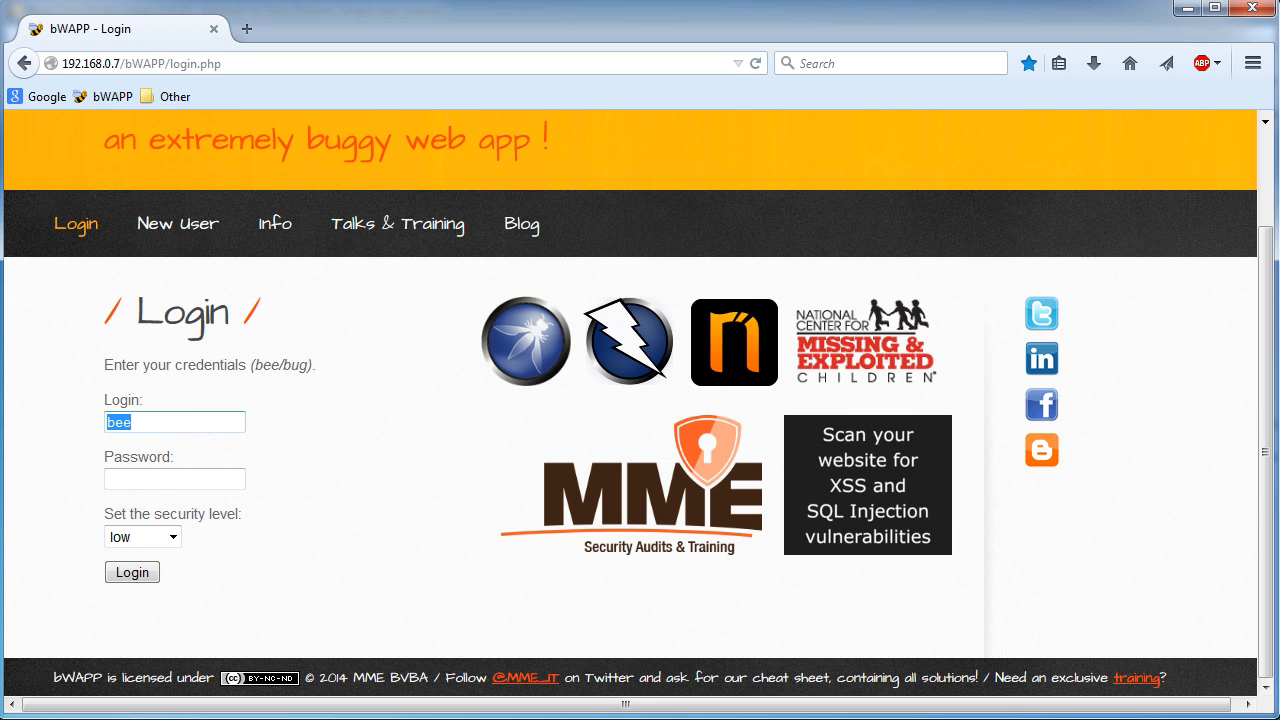
{"action": "key", "text": "BackSpace"}
{"action": "type", "text": "bee"}
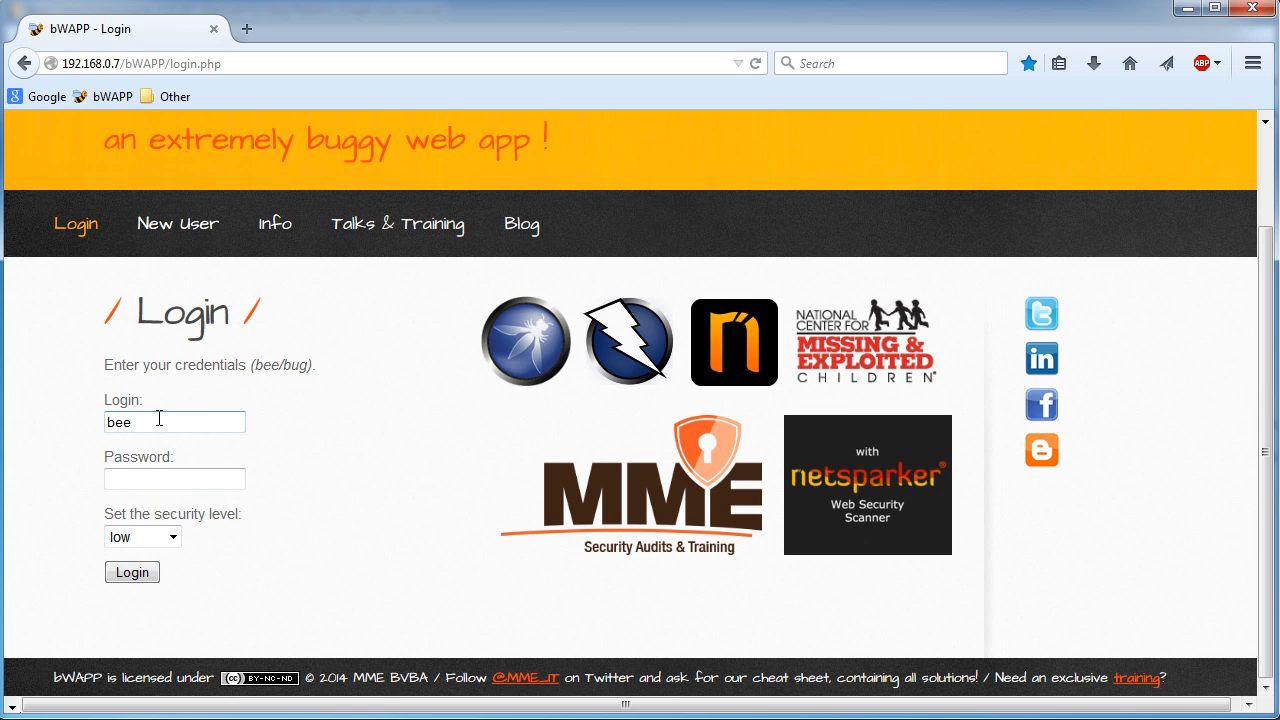
- Enter the password and submit the login form
{"action": "left_click", "coordinate": [162, 470]}
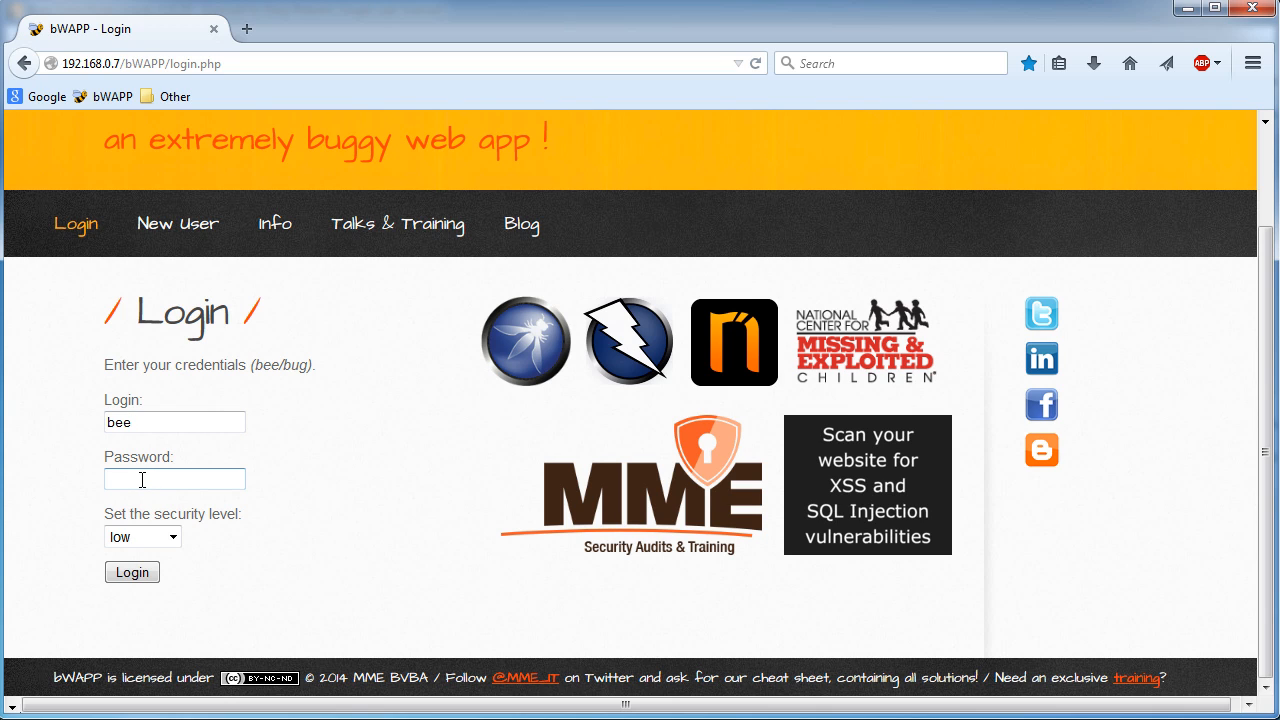
{"action": "type", "text": "•••••••"}
{"action": "left_click", "coordinate": [136, 574]}
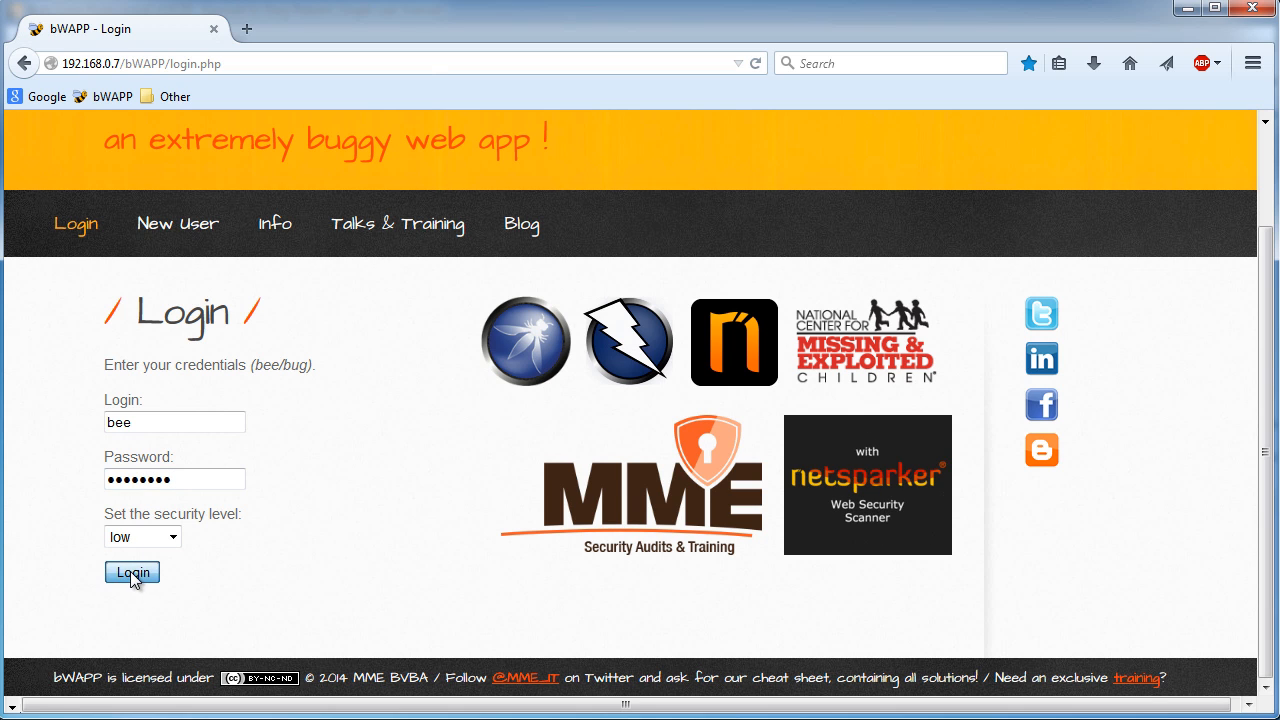
- Scroll the login page and highlight the login error message
{"action": "left_click", "coordinate": [430, 93]}
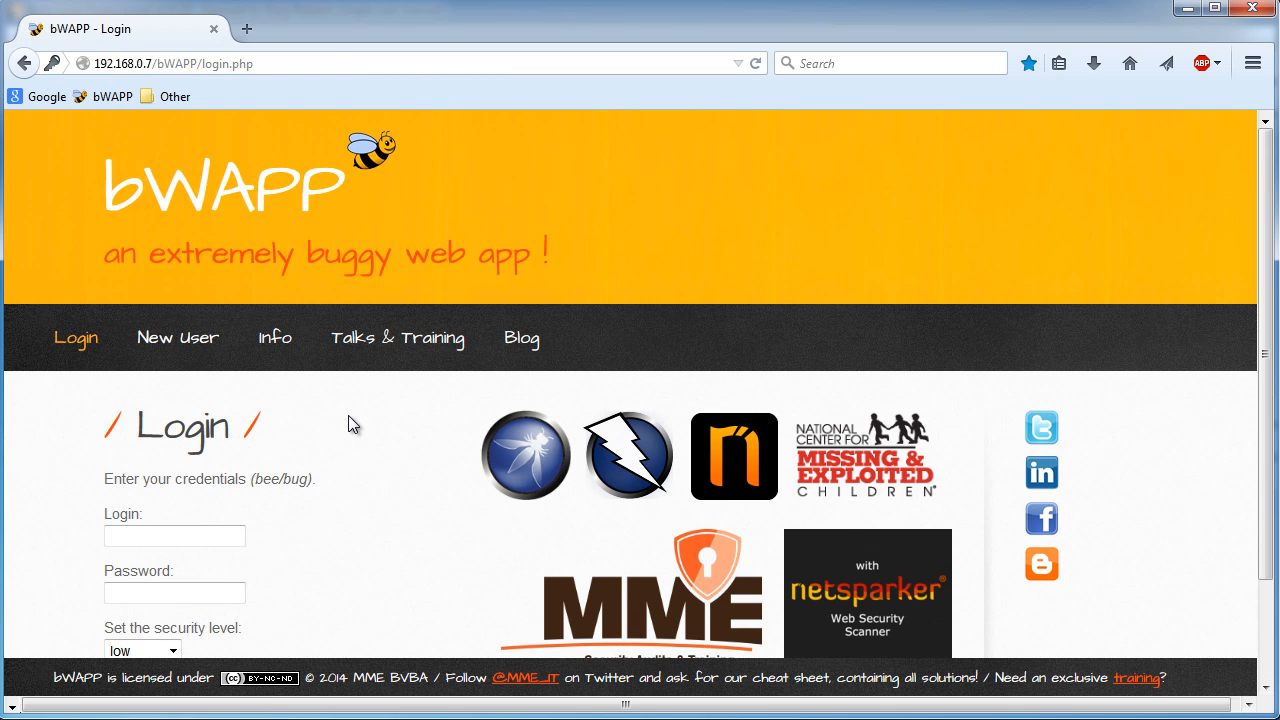
{"action": "scroll", "coordinate": [347, 414], "scroll_direction": "down", "scroll_amount": 2}
{"action": "left_click_drag", "start_coordinate": [363, 621], "coordinate": [94, 622]}
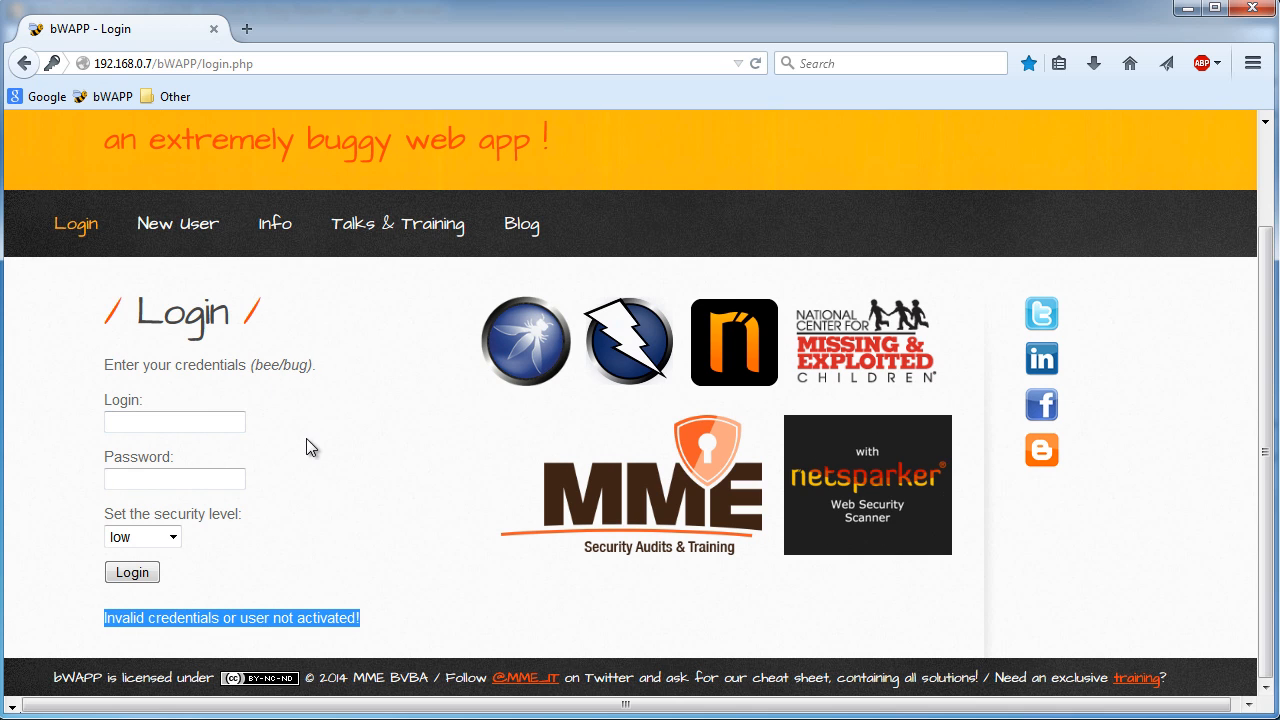
{"action": "left_click", "coordinate": [235, 421]}
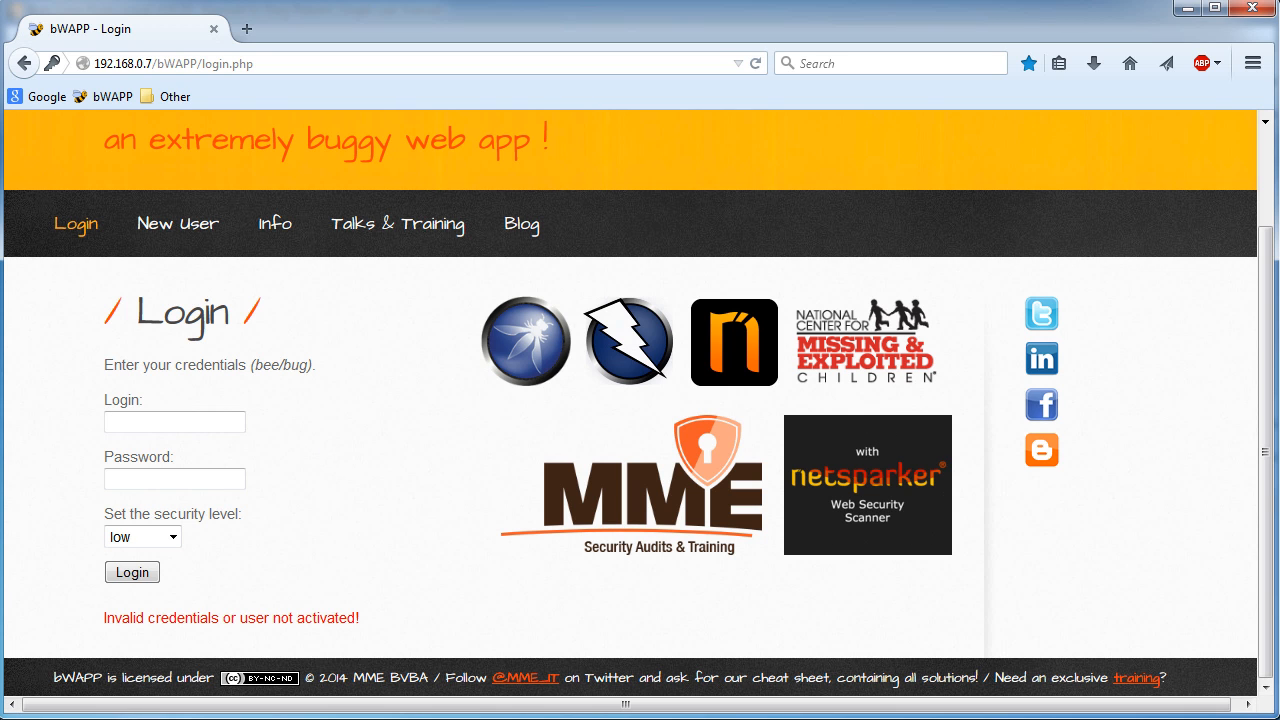
- Switch to Burp Suite and select the POST request to /bWAPP/login.php in the proxy HTTP history
{"action": "key", "text": "alt+Tab"}
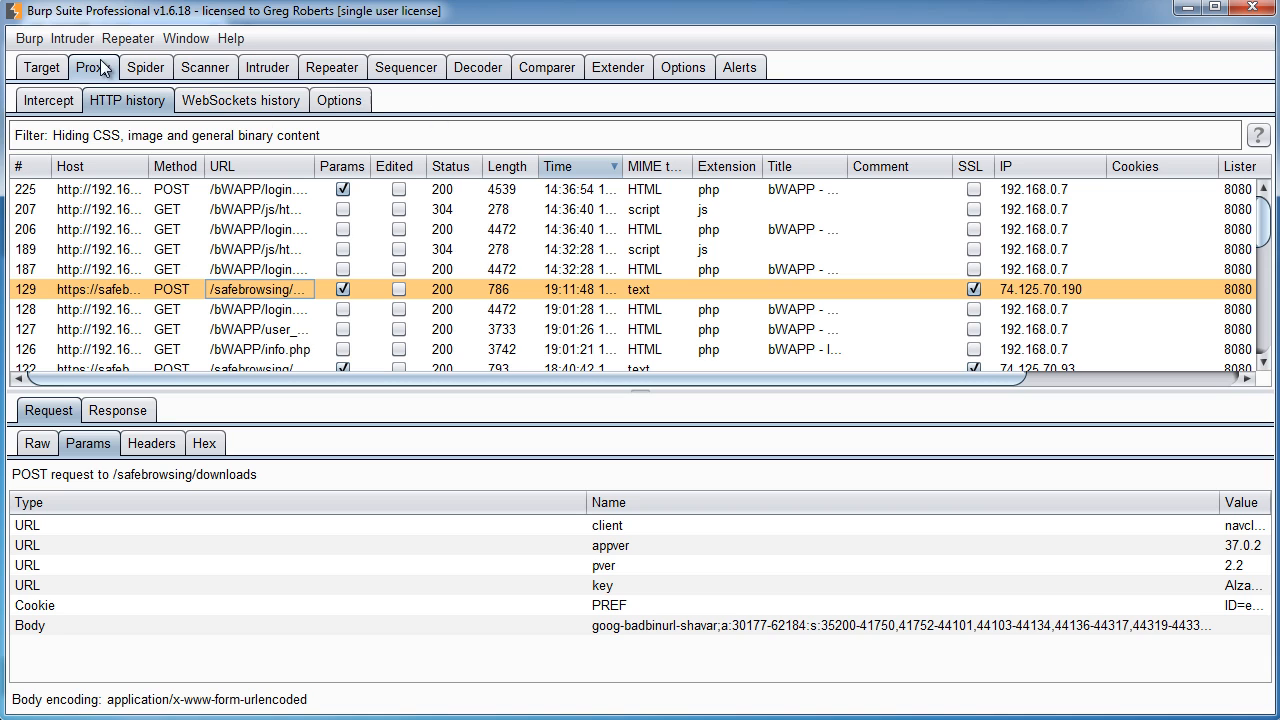
{"action": "left_click", "coordinate": [40, 67]}
{"action": "left_click", "coordinate": [94, 70]}
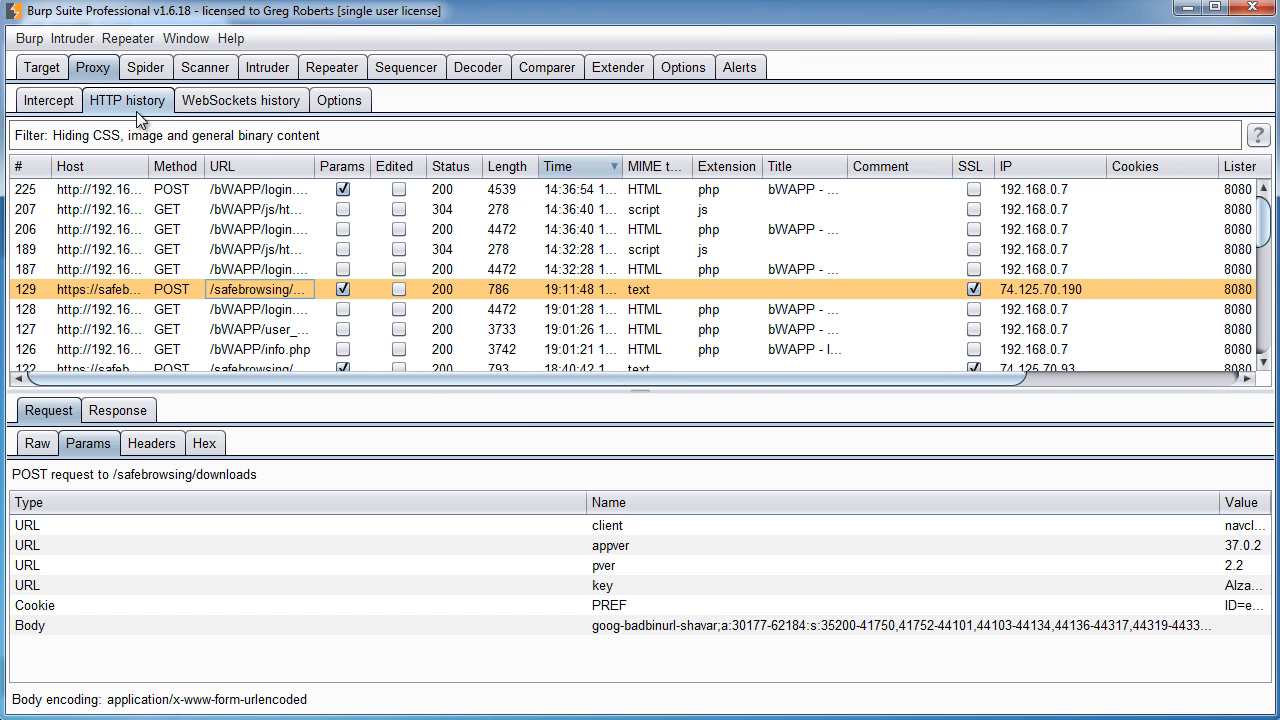
{"action": "left_click", "coordinate": [603, 168]}
{"action": "left_click", "coordinate": [601, 169]}
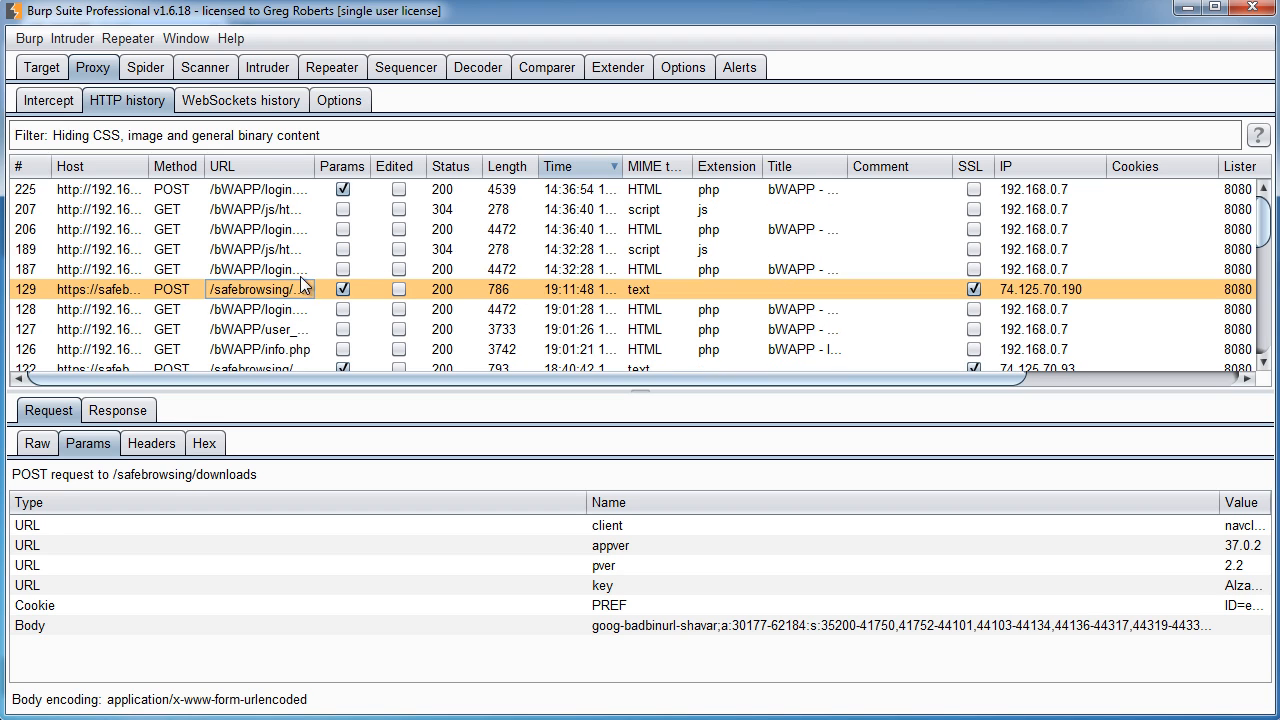
{"action": "left_click", "coordinate": [281, 192]}
{"action": "left_click_drag", "start_coordinate": [316, 167], "coordinate": [389, 167]}
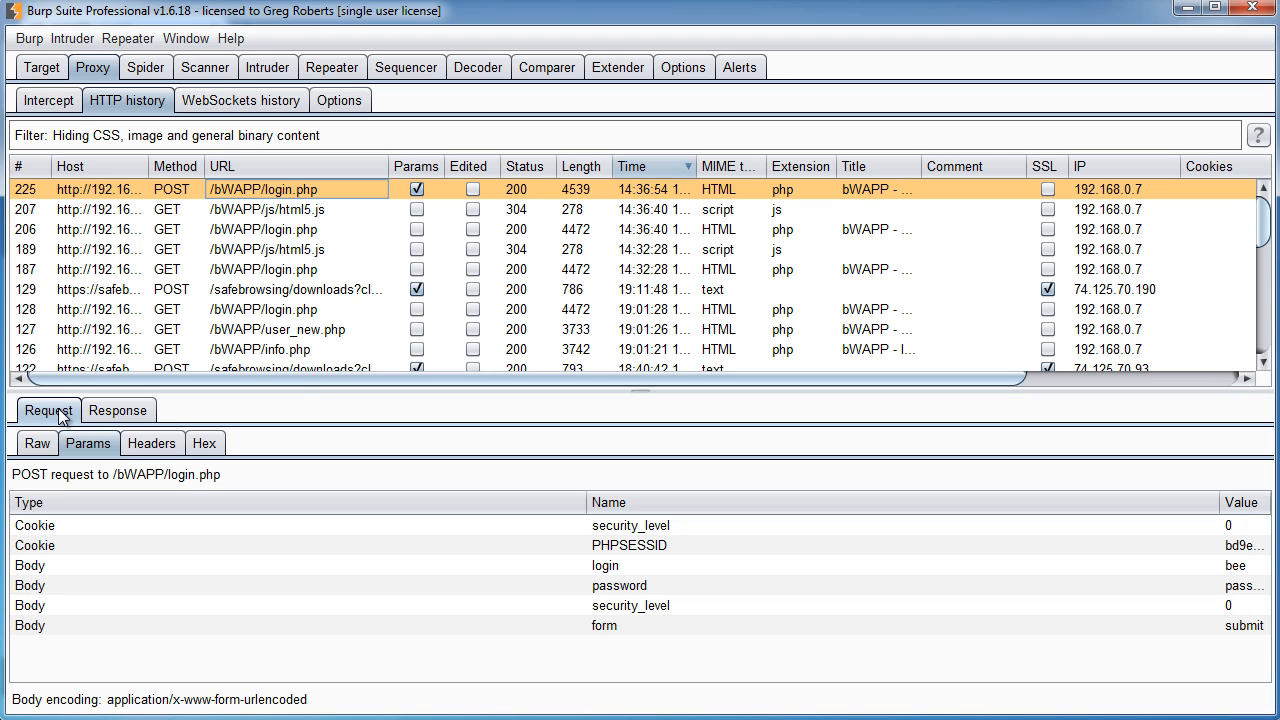
- Inspect the request's raw and parameter views, widening the columns and selecting the login and password parameters
{"action": "left_click", "coordinate": [38, 444]}
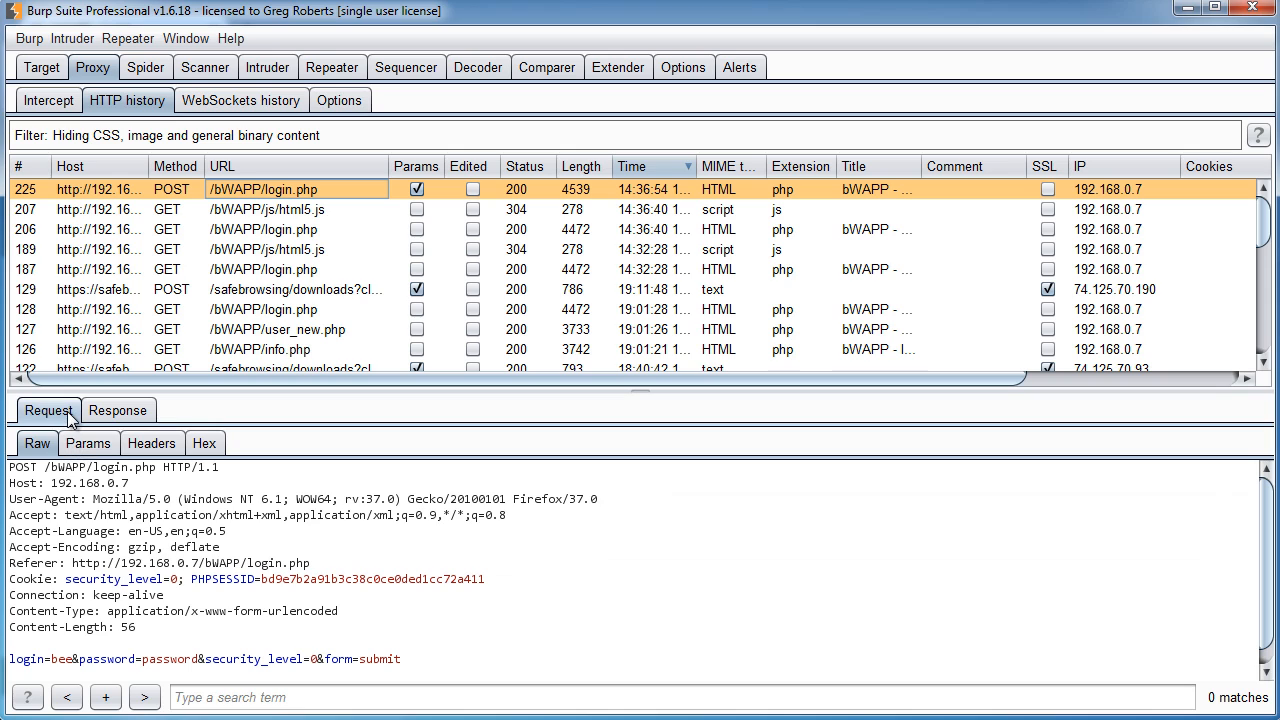
{"action": "left_click", "coordinate": [88, 443]}
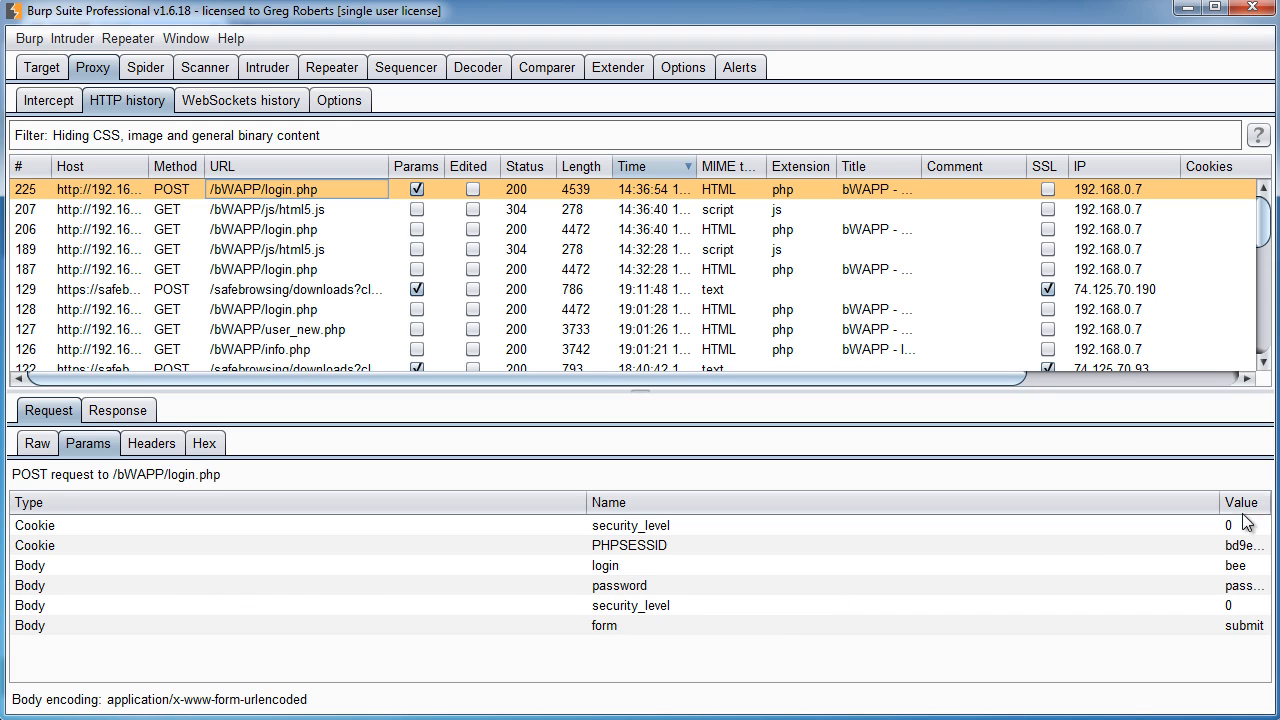
{"action": "left_click_drag", "start_coordinate": [1220, 502], "coordinate": [762, 504]}
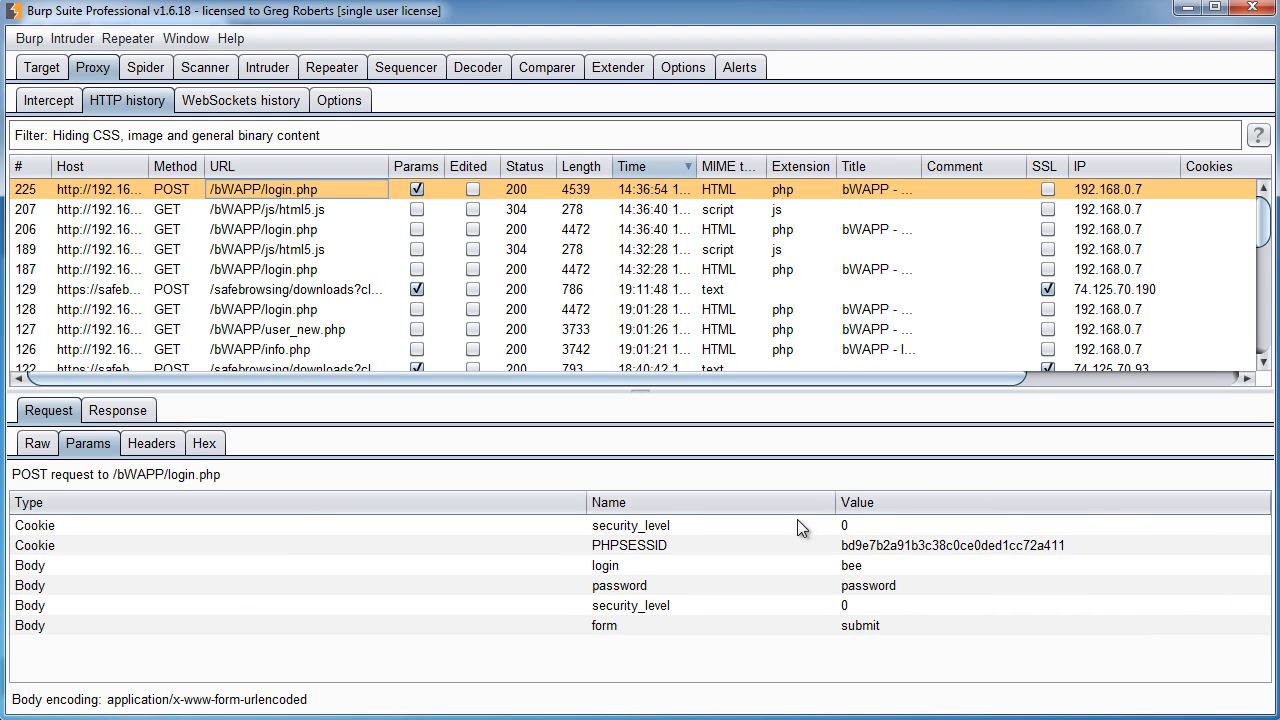
{"action": "left_click_drag", "start_coordinate": [587, 503], "coordinate": [185, 513]}
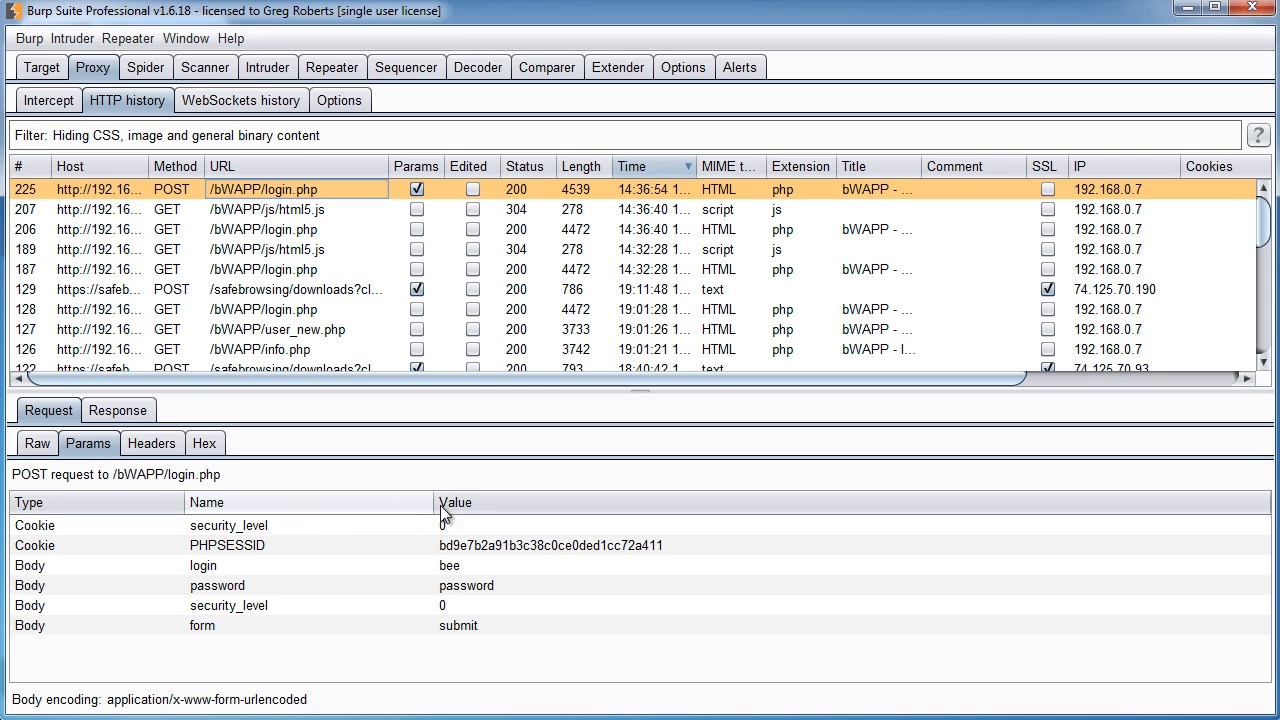
{"action": "left_click_drag", "start_coordinate": [435, 503], "coordinate": [393, 504]}
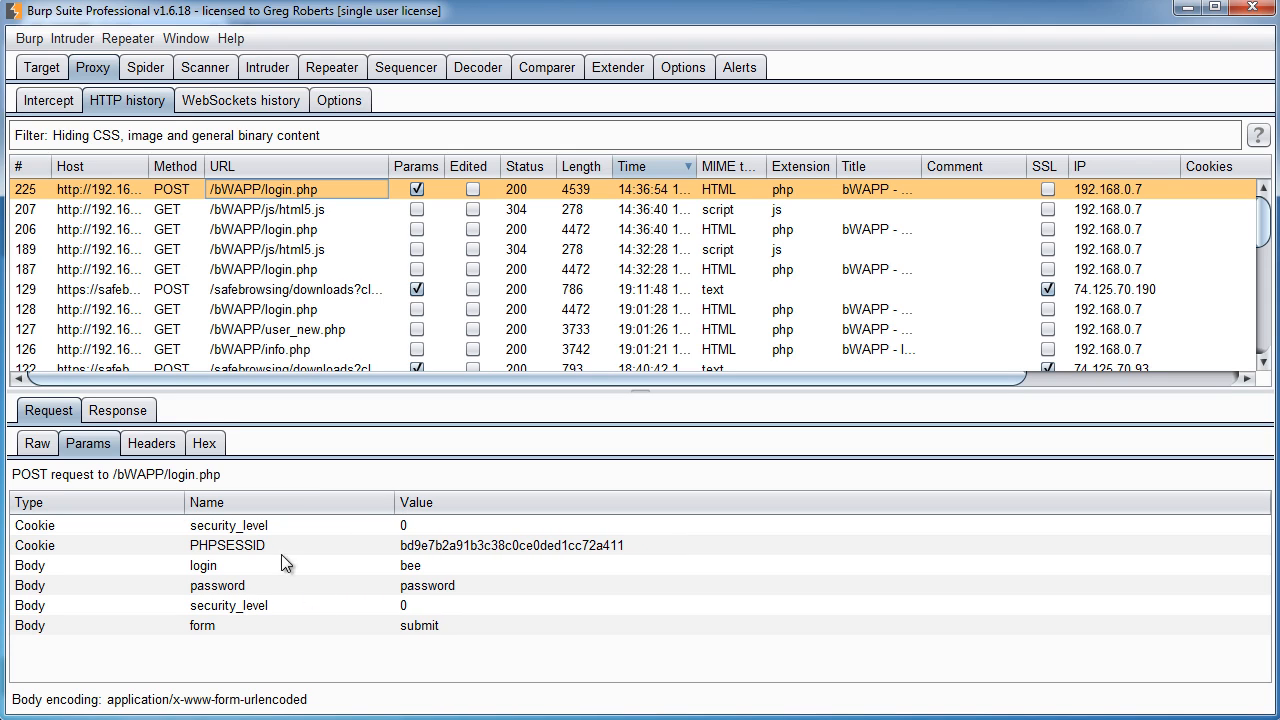
{"action": "left_click", "coordinate": [219, 568]}
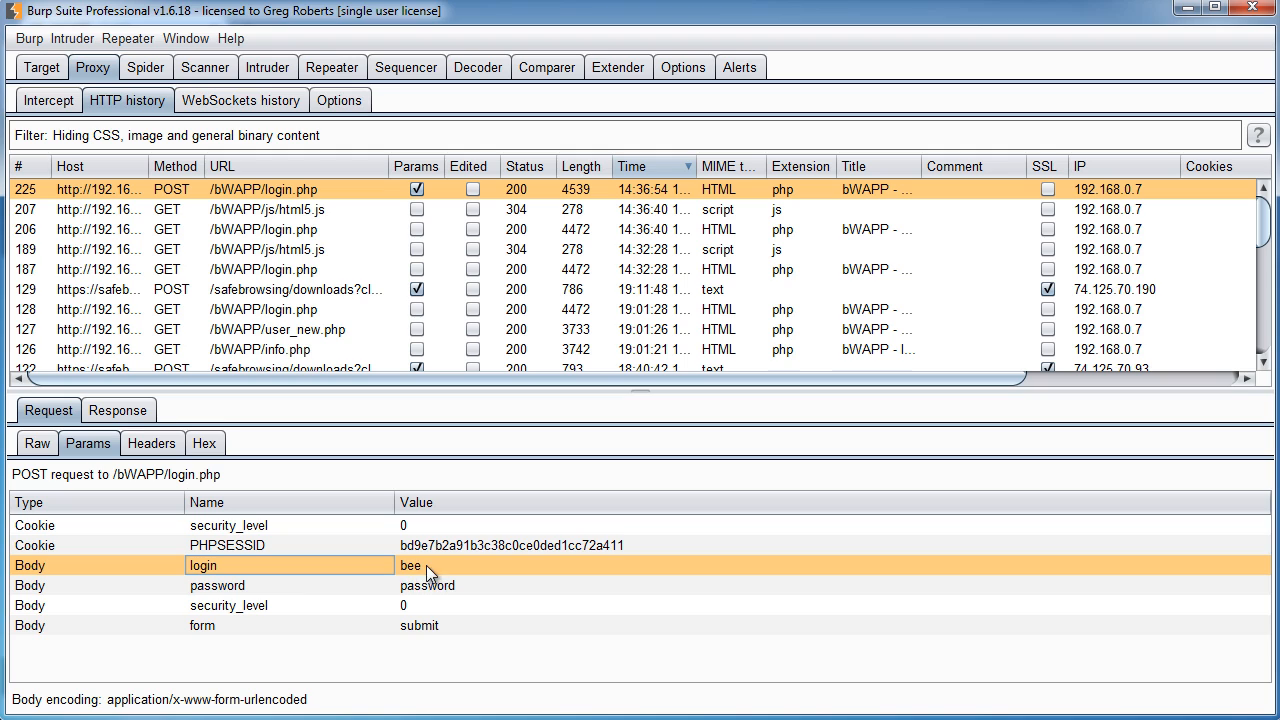
{"action": "left_click", "coordinate": [275, 585]}
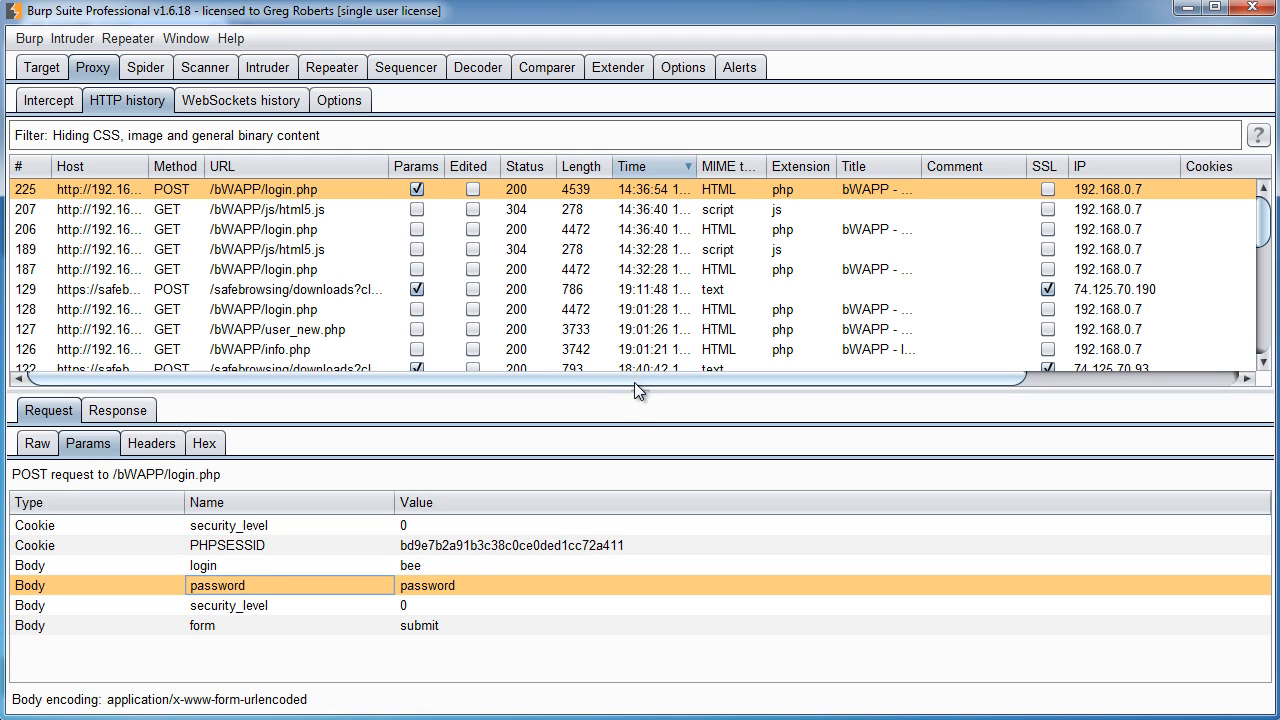
- Enlarge the message pane and examine the raw response, highlighting its login error message
{"action": "left_click_drag", "start_coordinate": [638, 390], "coordinate": [646, 331]}
{"action": "left_click", "coordinate": [131, 352]}
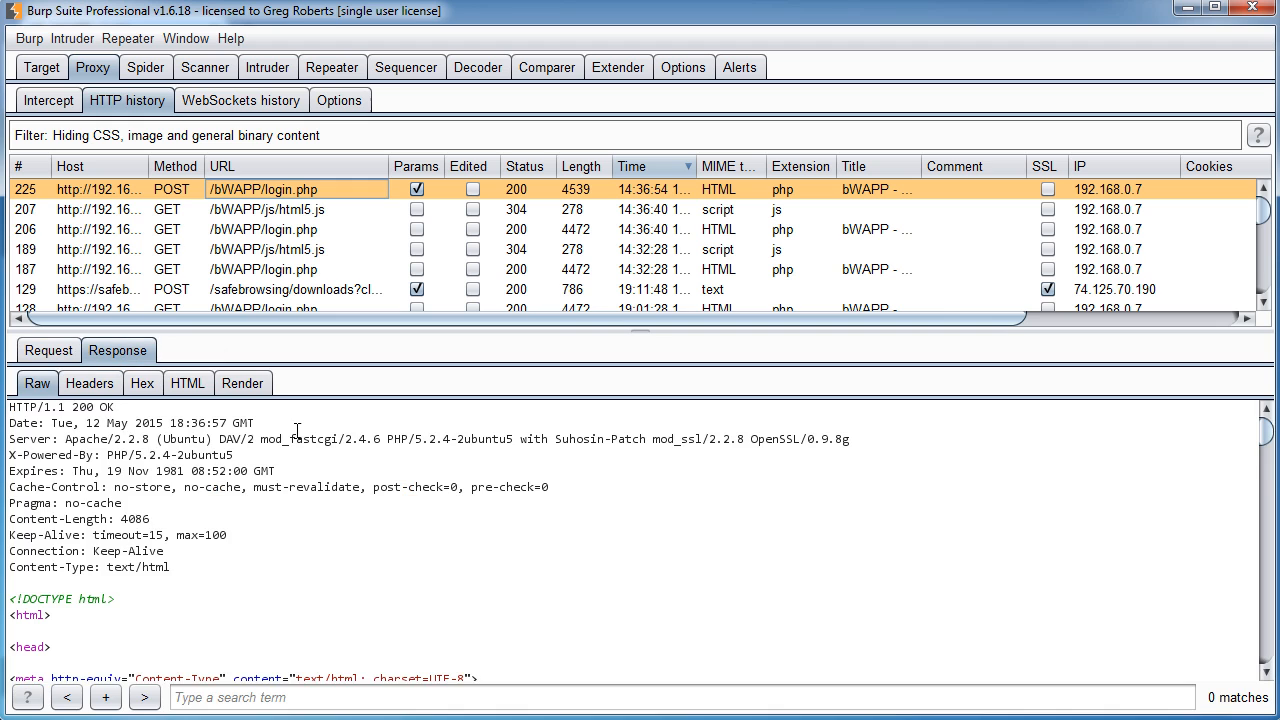
{"action": "scroll", "coordinate": [351, 506], "scroll_direction": "down", "scroll_amount": 12}
{"action": "scroll", "coordinate": [353, 506], "scroll_direction": "up", "scroll_amount": 5}
{"action": "scroll", "coordinate": [353, 506], "scroll_direction": "down", "scroll_amount": 15}
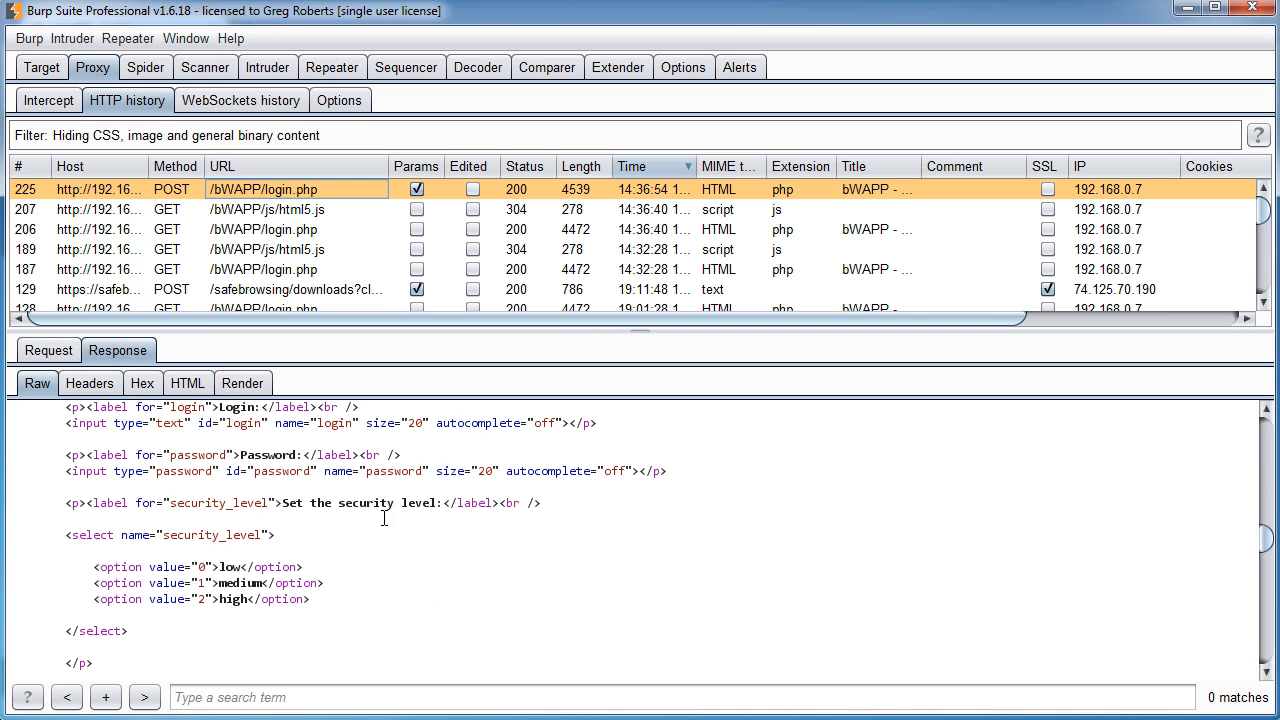
{"action": "scroll", "coordinate": [390, 518], "scroll_direction": "down", "scroll_amount": 7}
{"action": "left_click_drag", "start_coordinate": [463, 441], "coordinate": [157, 441]}
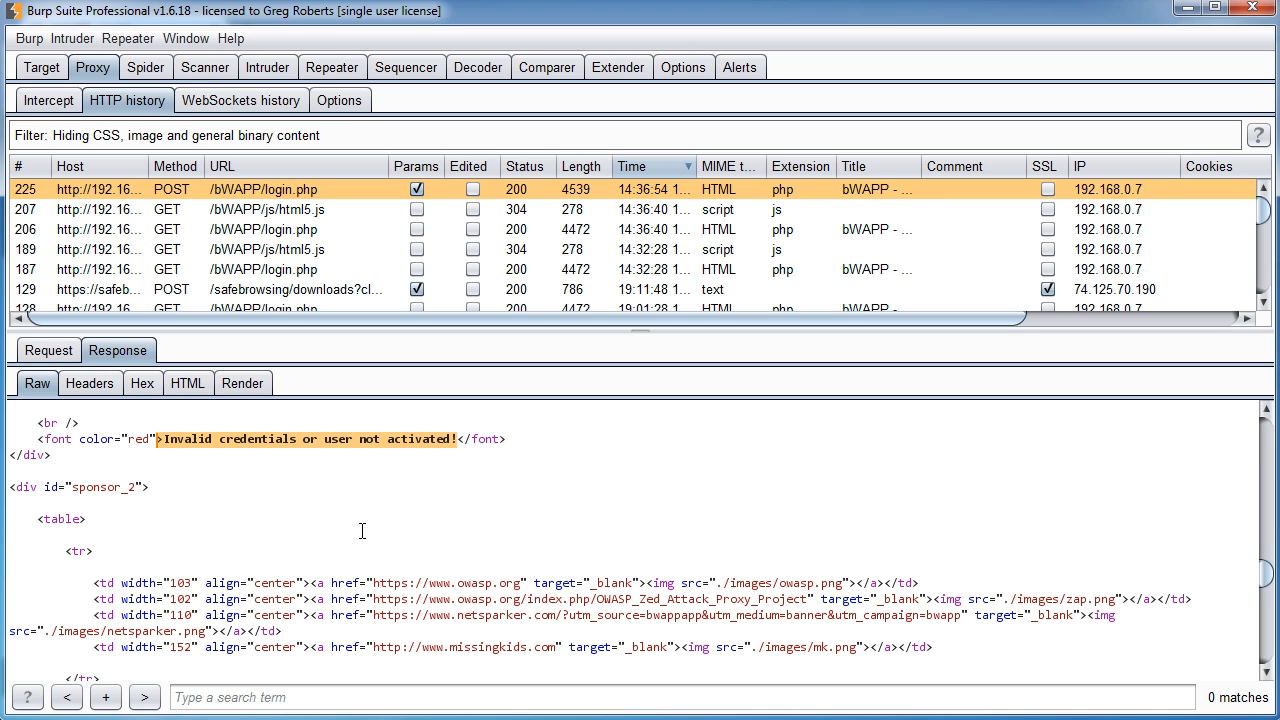
{"action": "scroll", "coordinate": [400, 540], "scroll_direction": "up", "scroll_amount": 20}
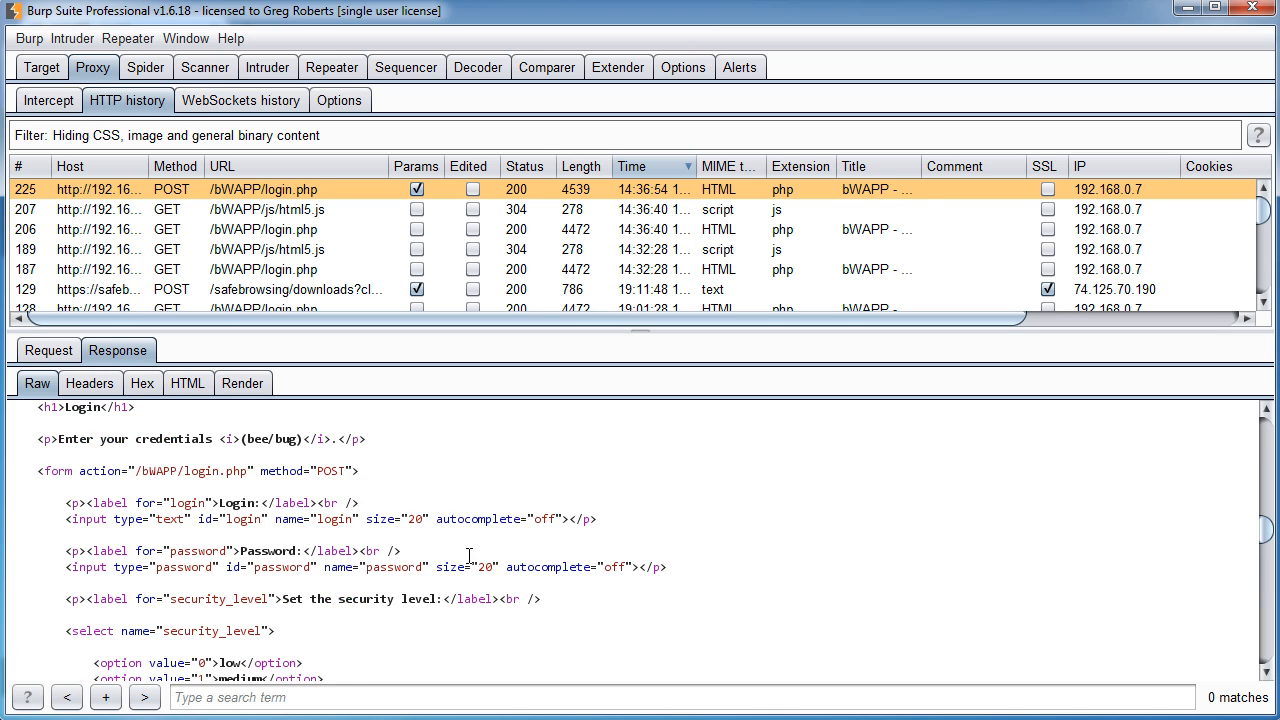
{"action": "left_click", "coordinate": [30, 349]}
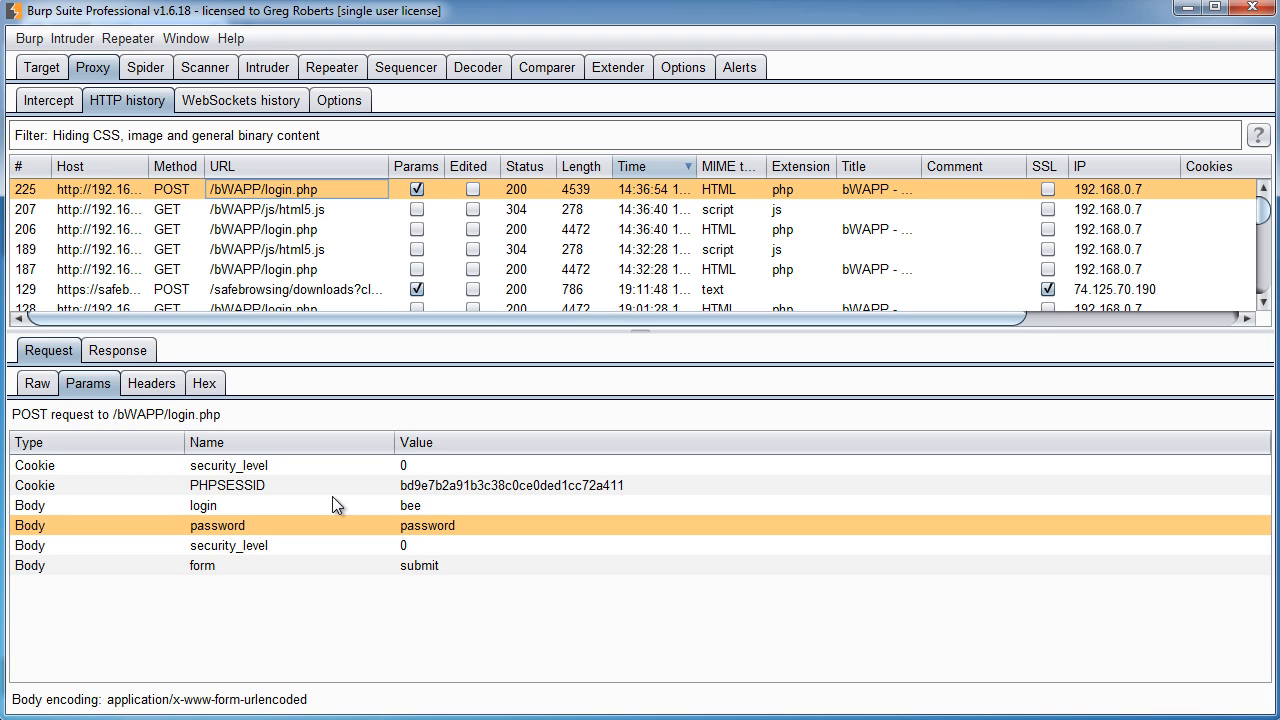
{"action": "left_click", "coordinate": [117, 350]}
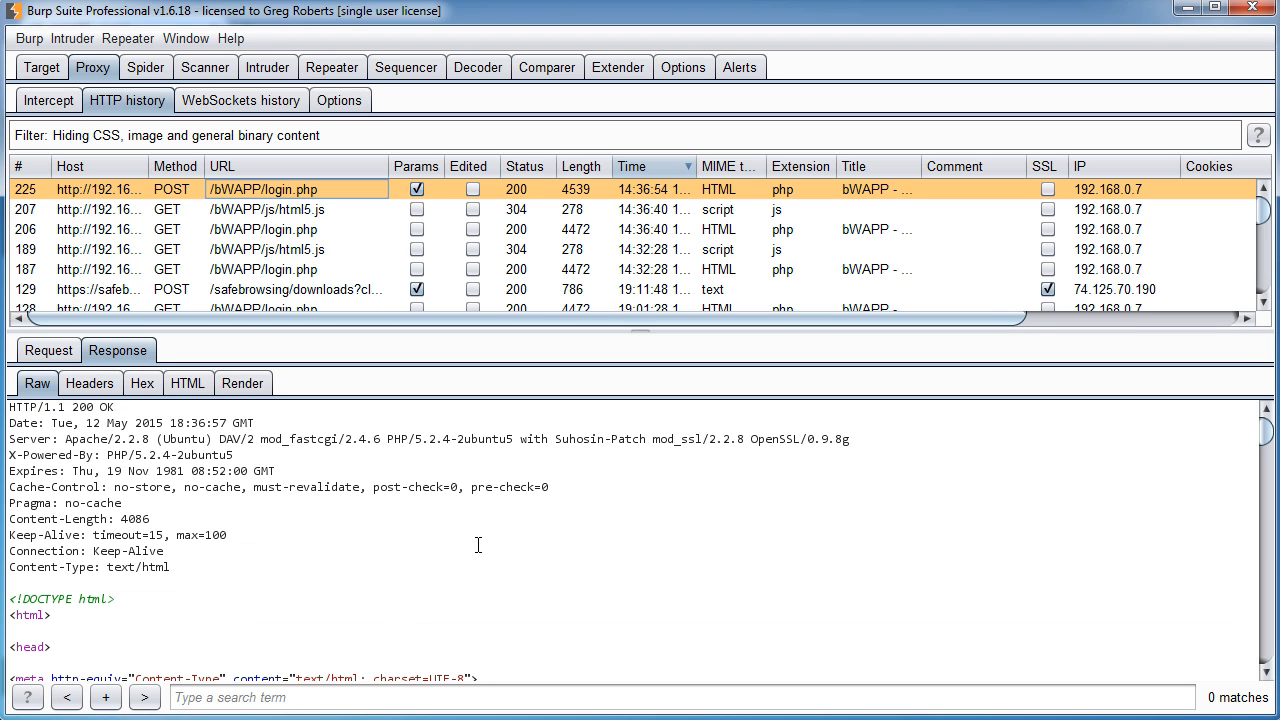